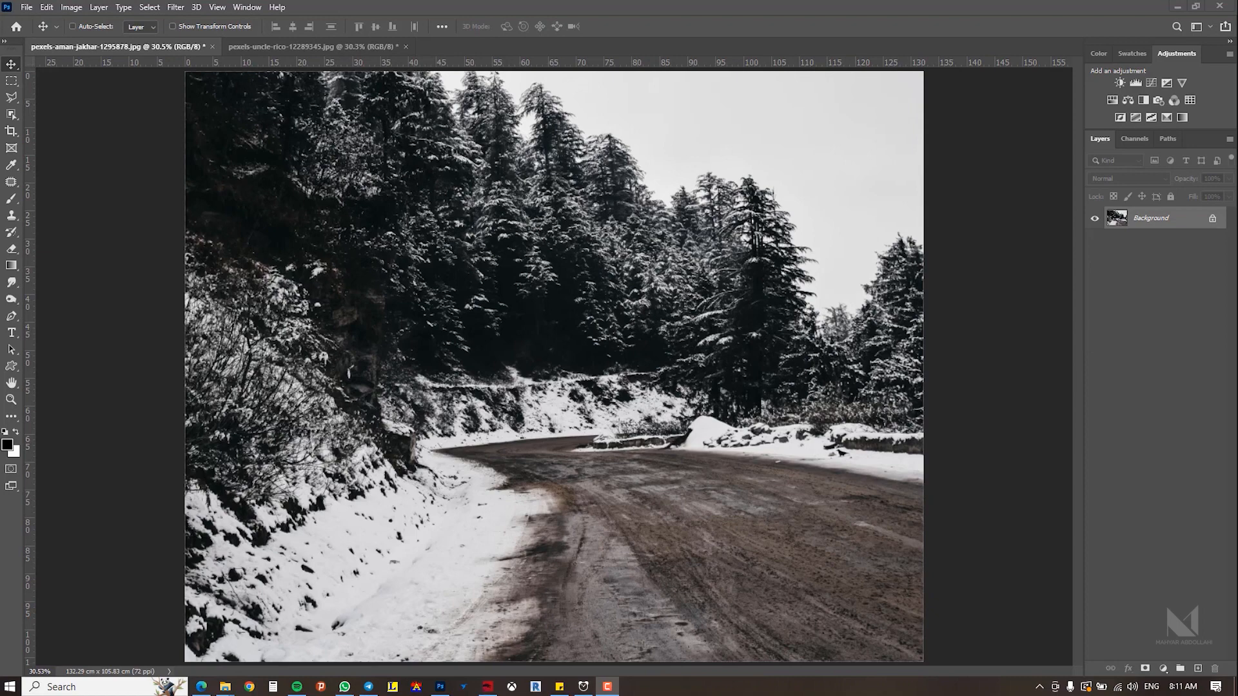
Step: Create a new empty layer and fill it with black
key(shift+ctrl+alt+n)
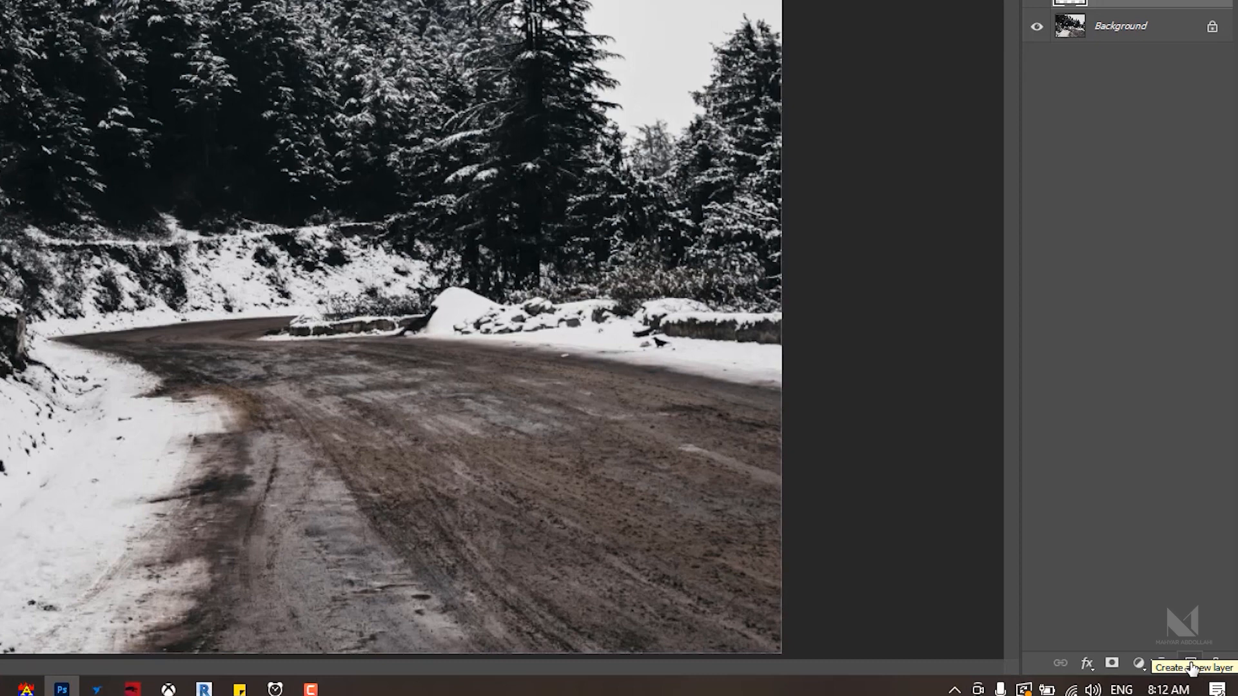
click(1191, 666)
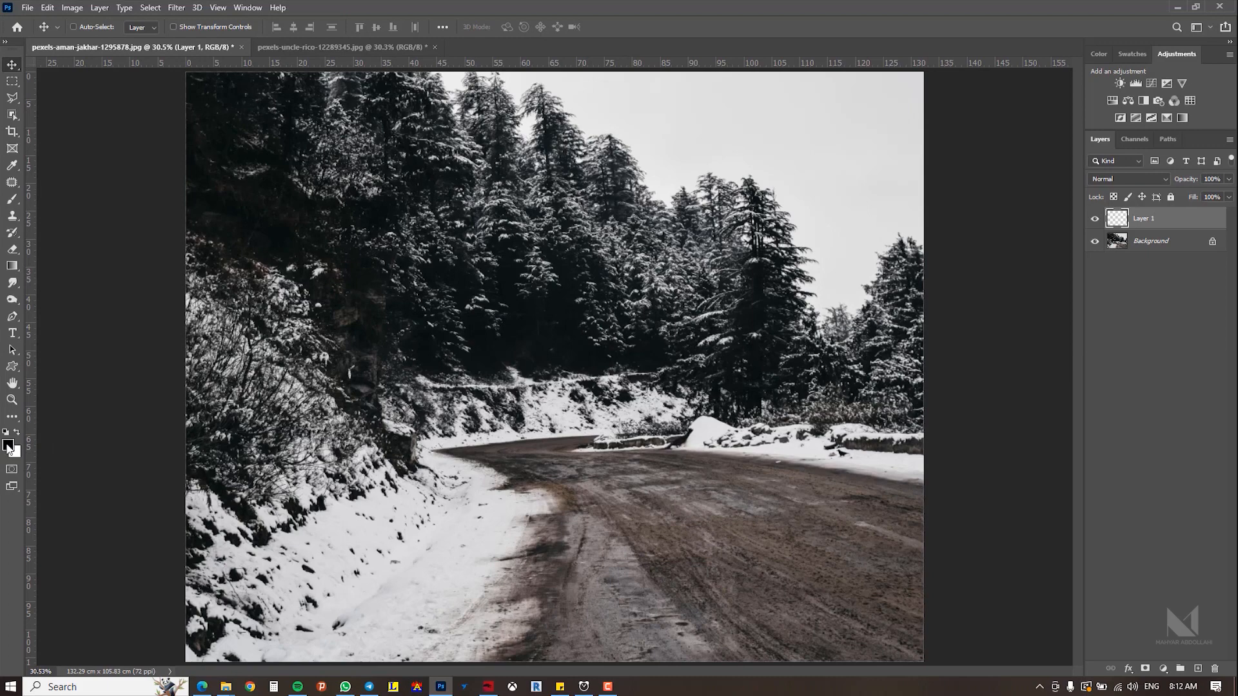
key(alt+BackSpace)
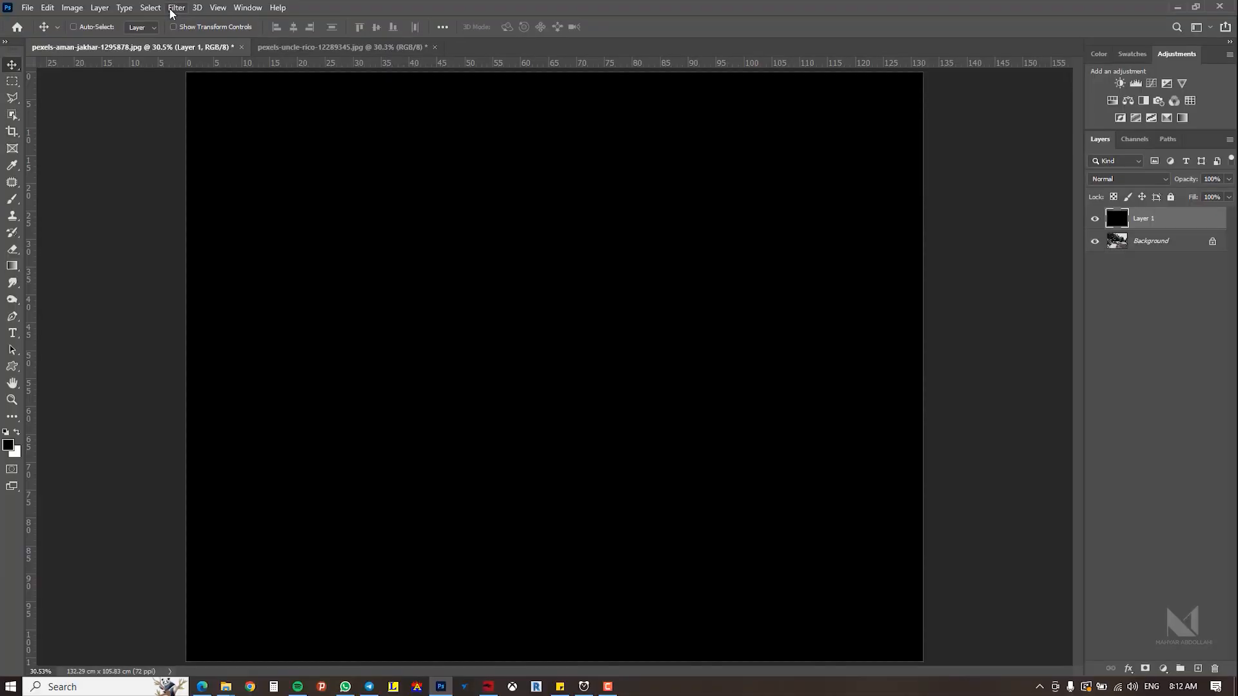
Step: Apply Add Noise to the black layer at 92.24% amount with Uniform distribution and Monochromatic enabled
click(177, 8)
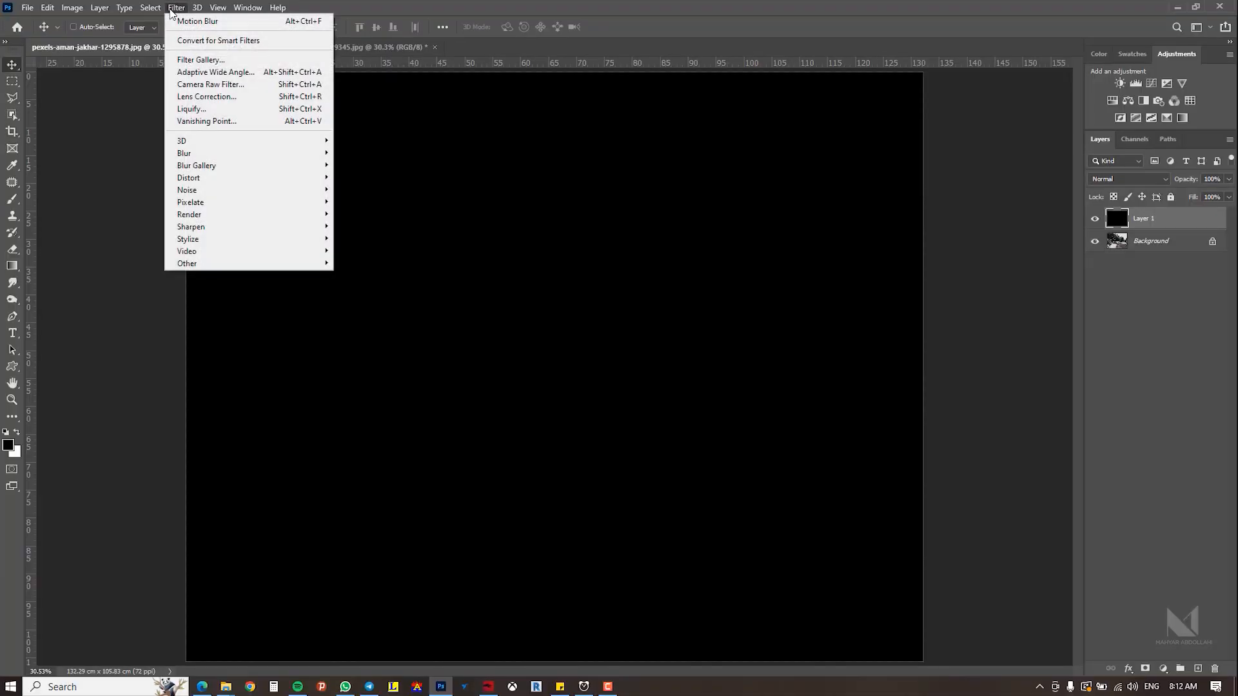
mouse_move(212, 209)
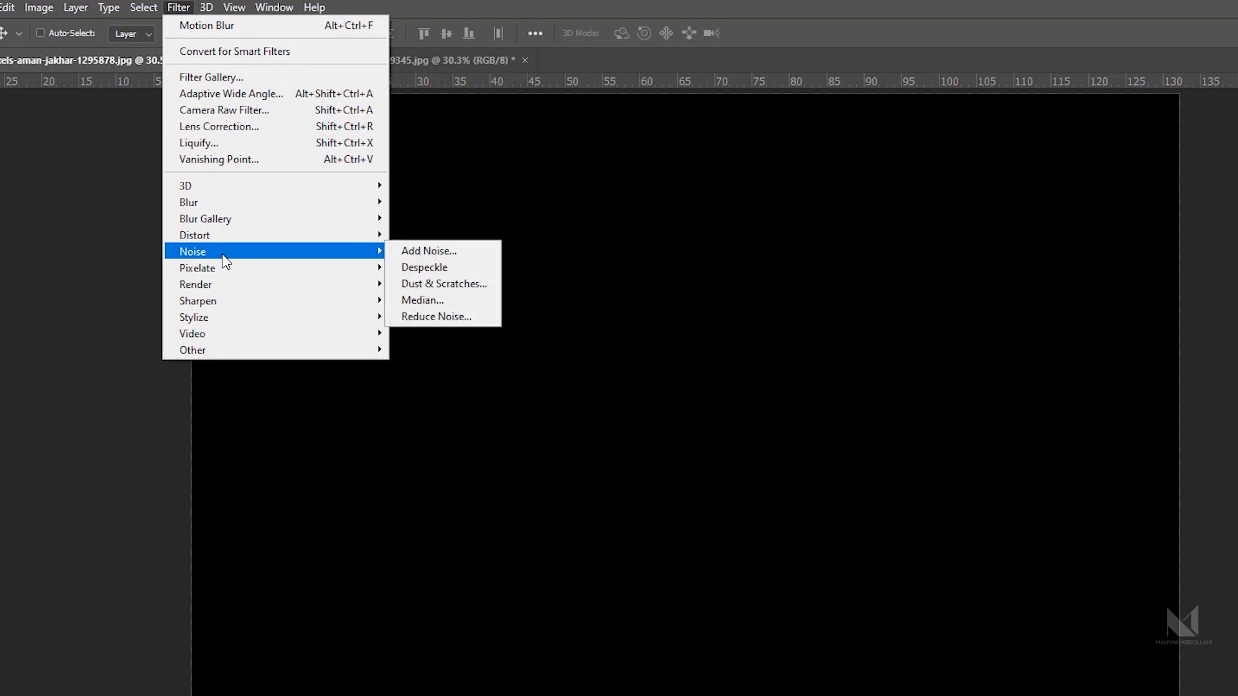
click(432, 251)
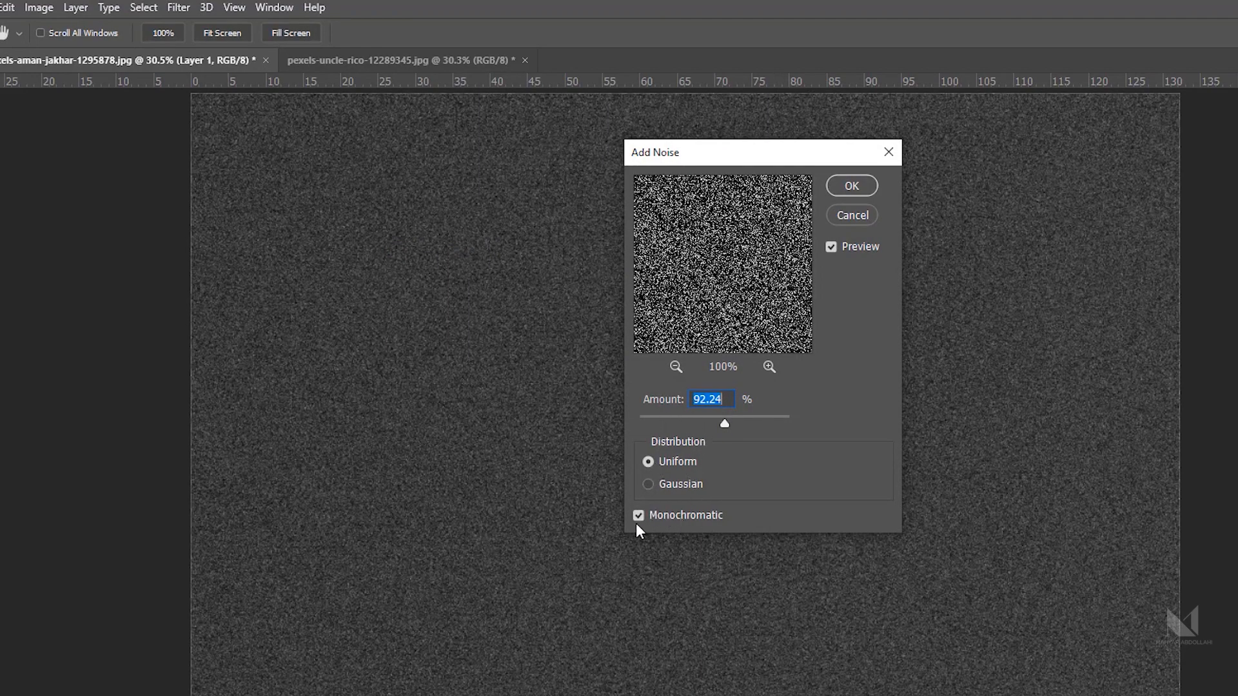
click(690, 516)
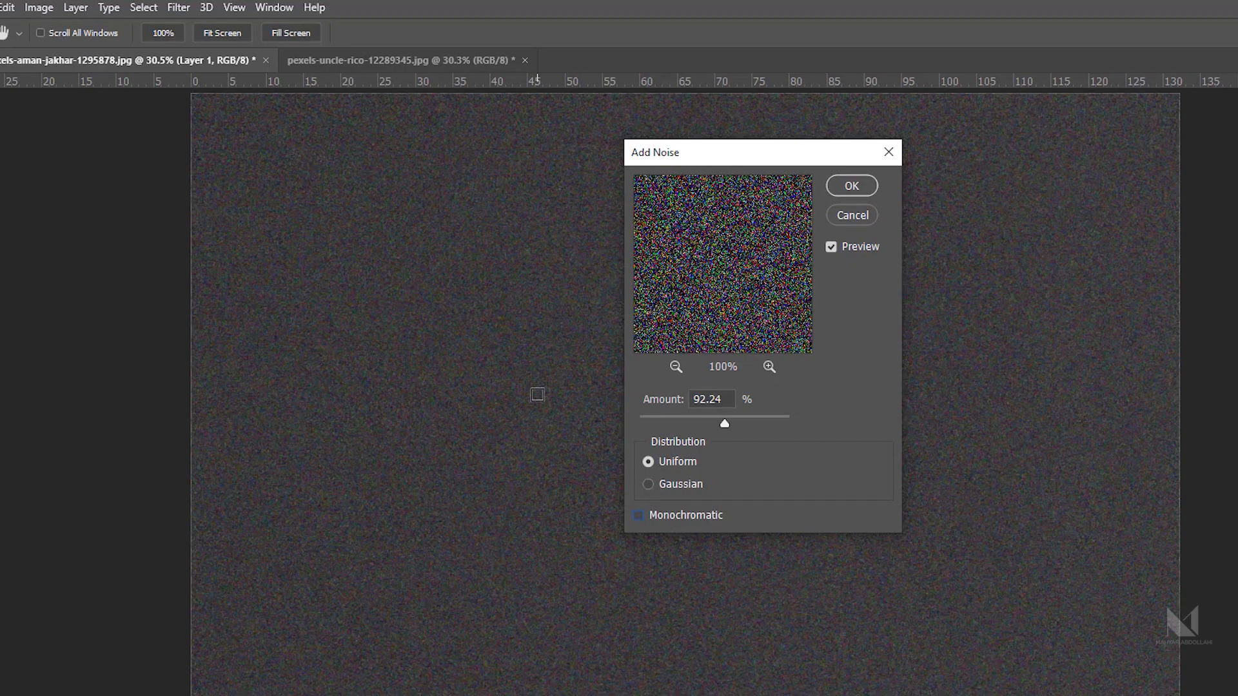
click(667, 513)
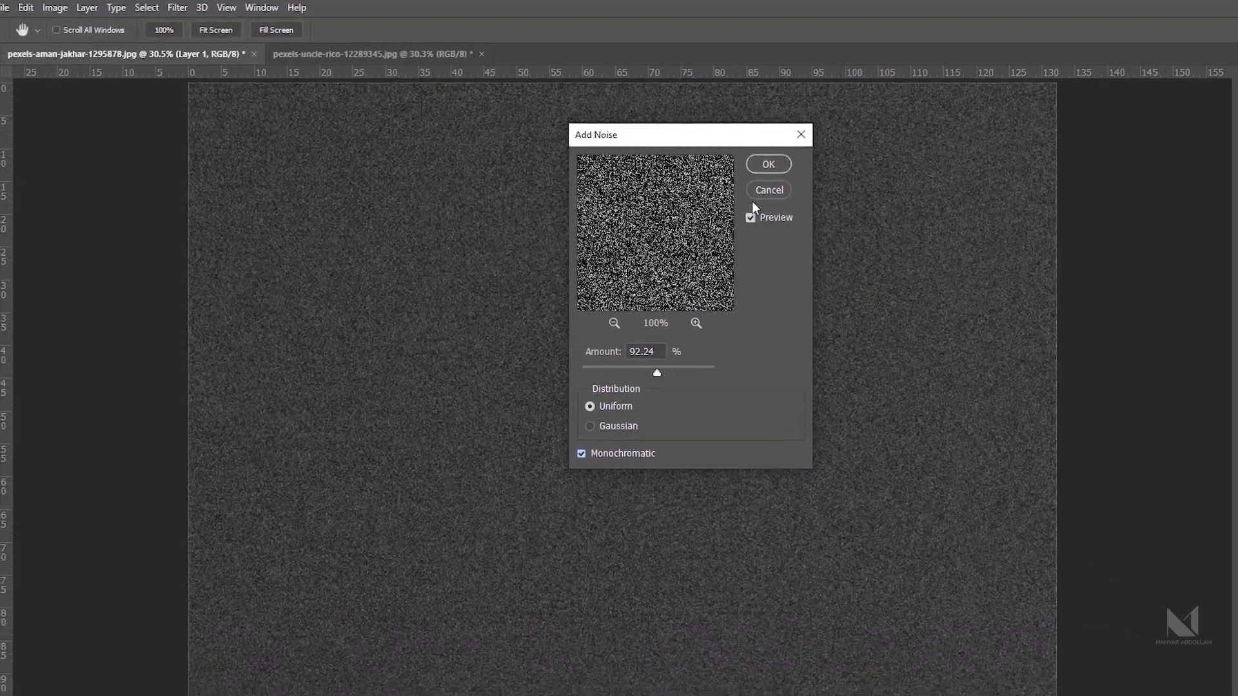
click(731, 158)
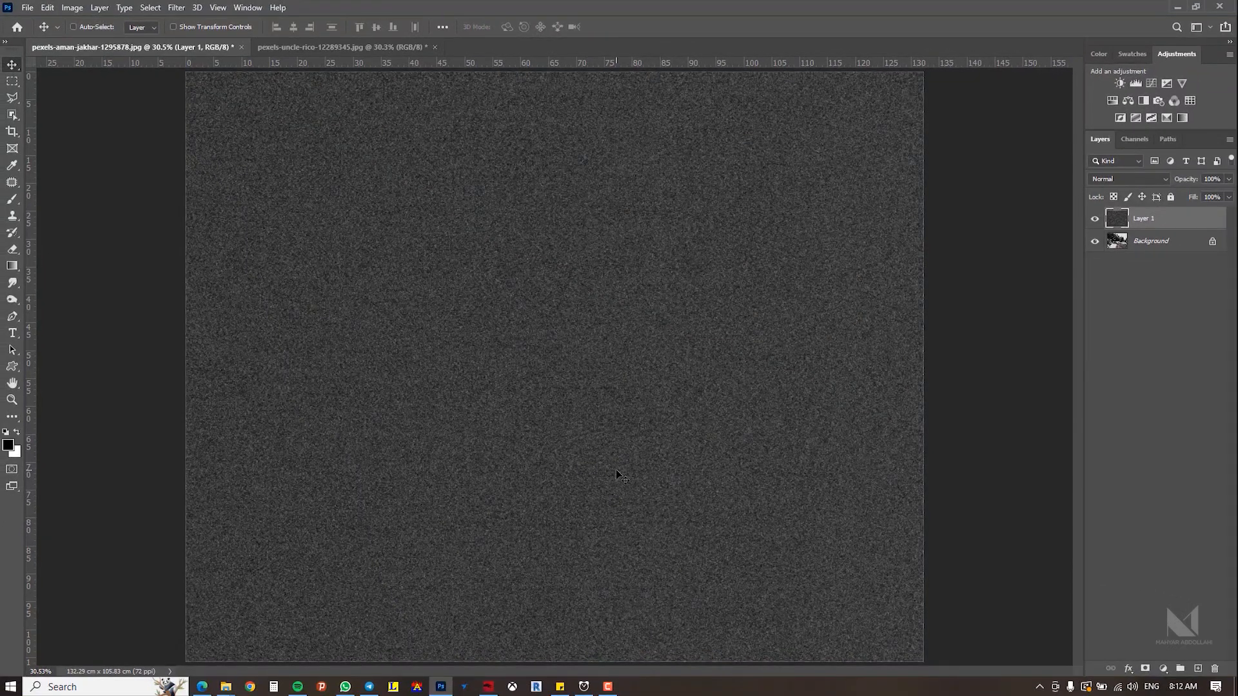
Step: Set the noise layer's blend mode to Screen
click(1107, 179)
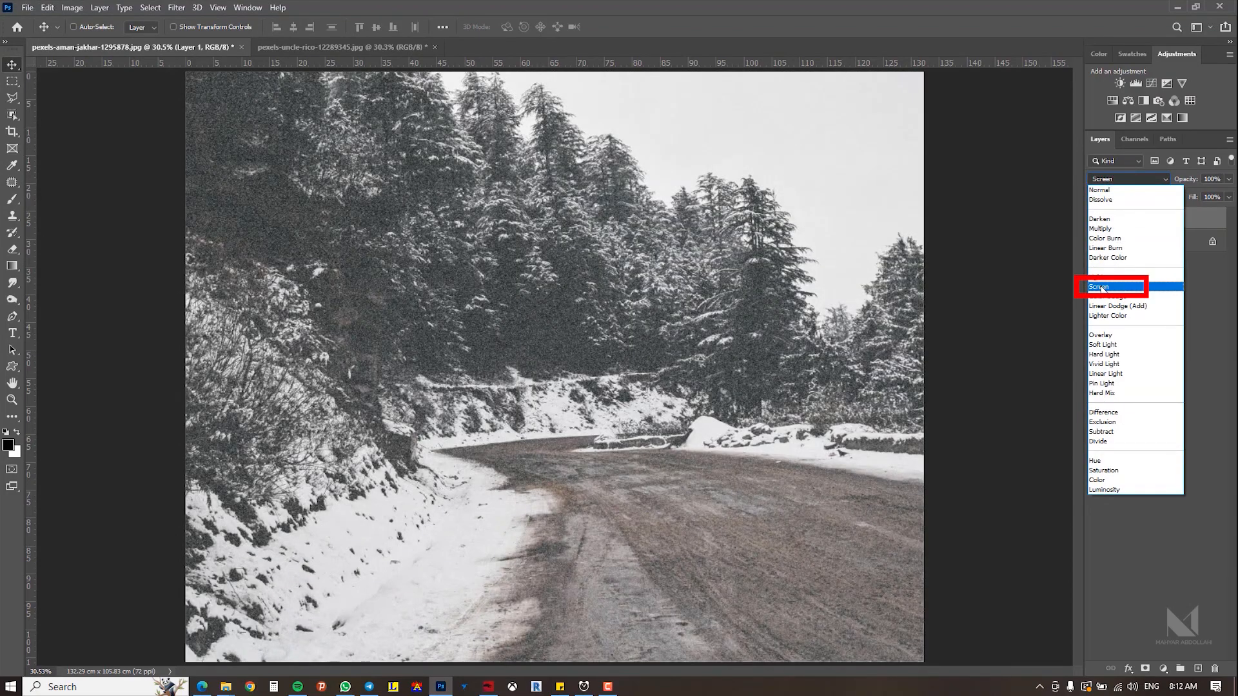
click(1102, 288)
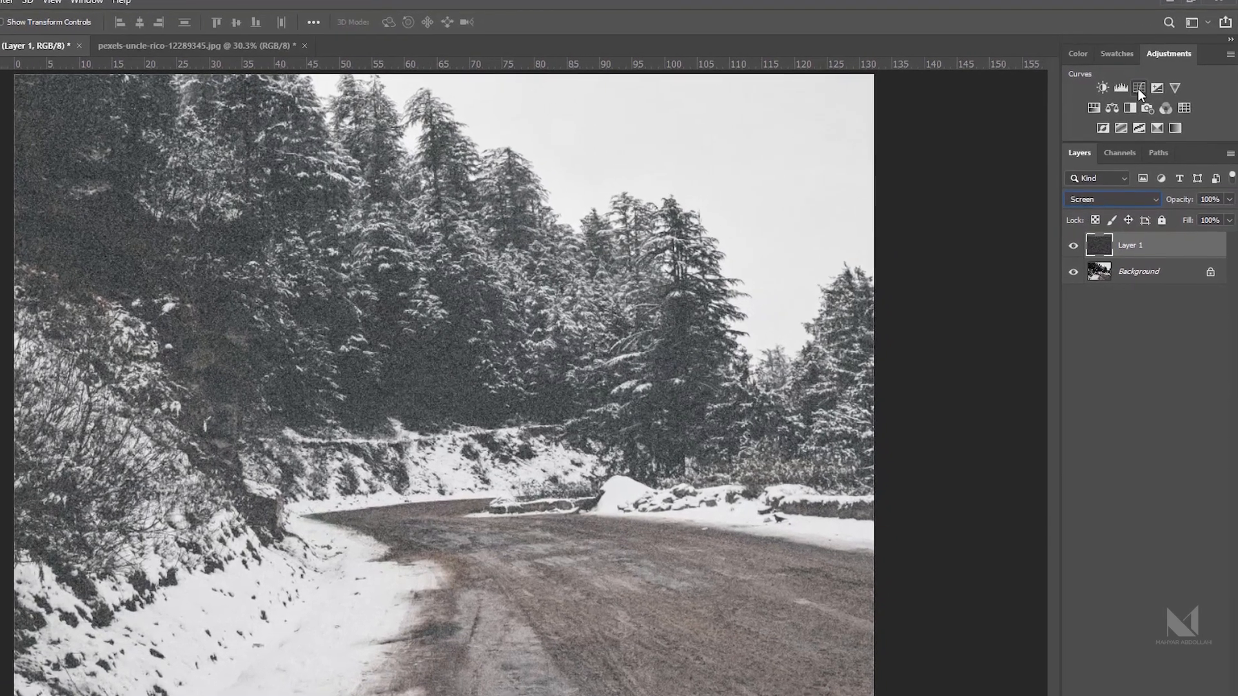
Step: Add a Curves adjustment layer and clip it to the noise layer
click(1151, 83)
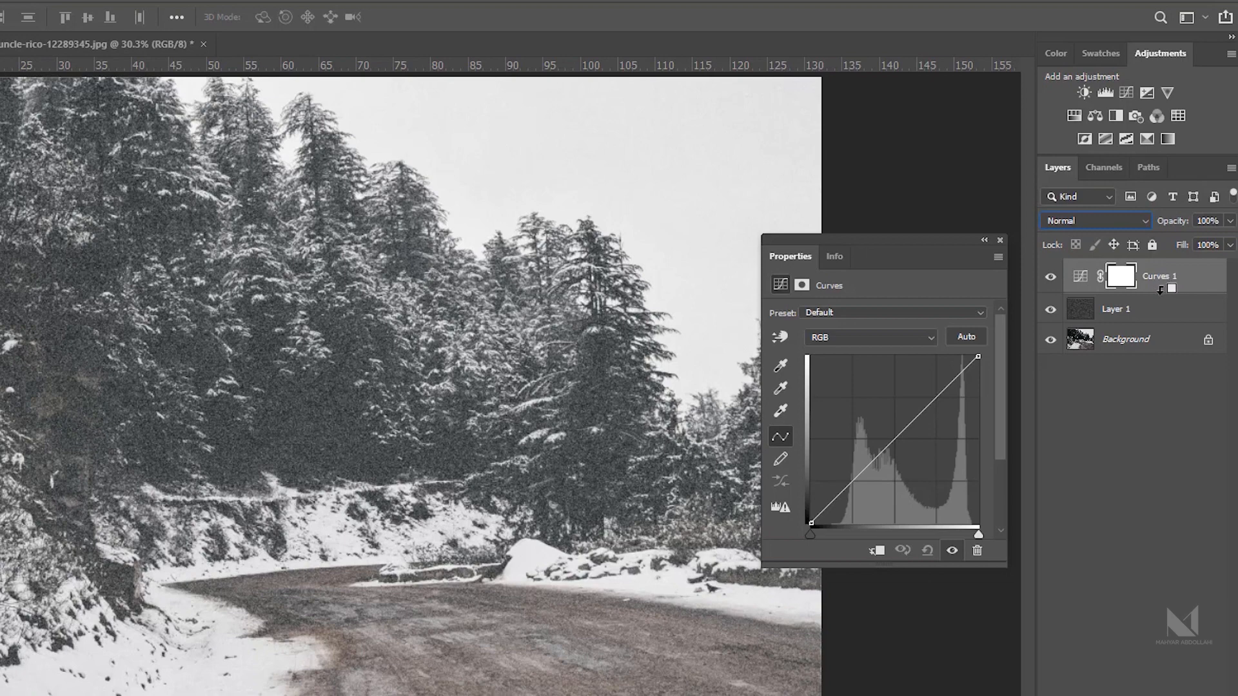
alt+click(1159, 290)
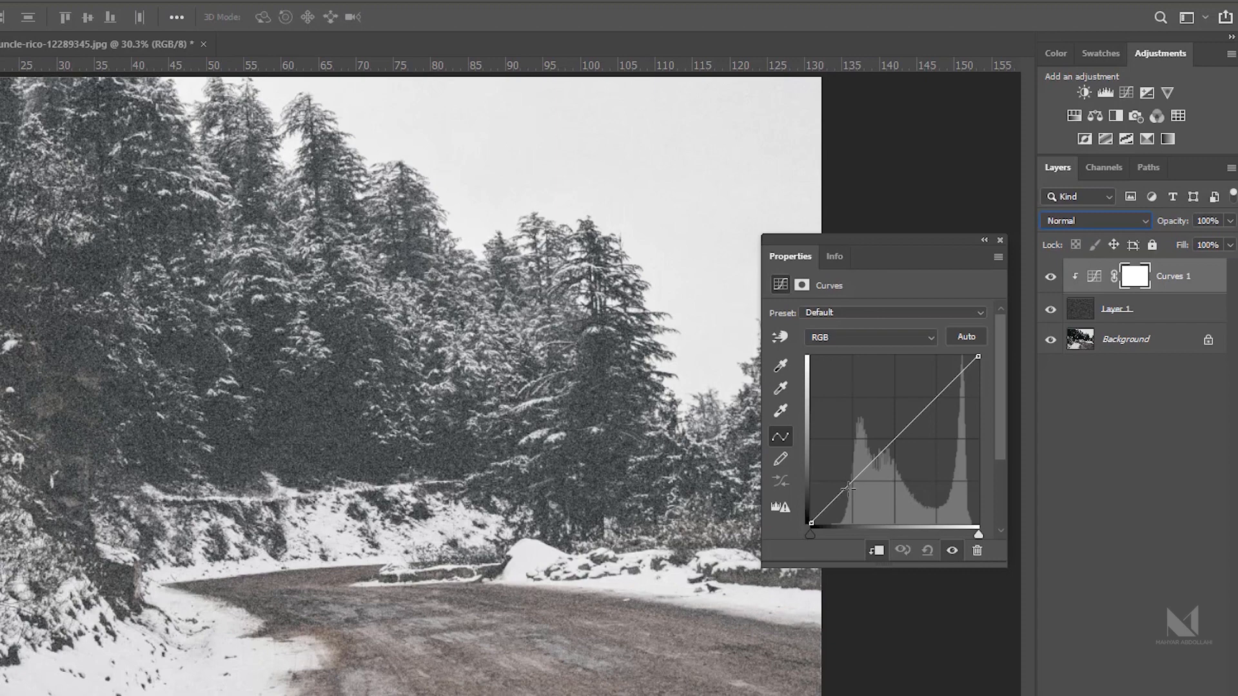
Step: Bend the curve into a steep S-shape so only scattered bright noise specks remain as snowflakes
drag(847, 488, 854, 506)
drag(922, 436, 917, 392)
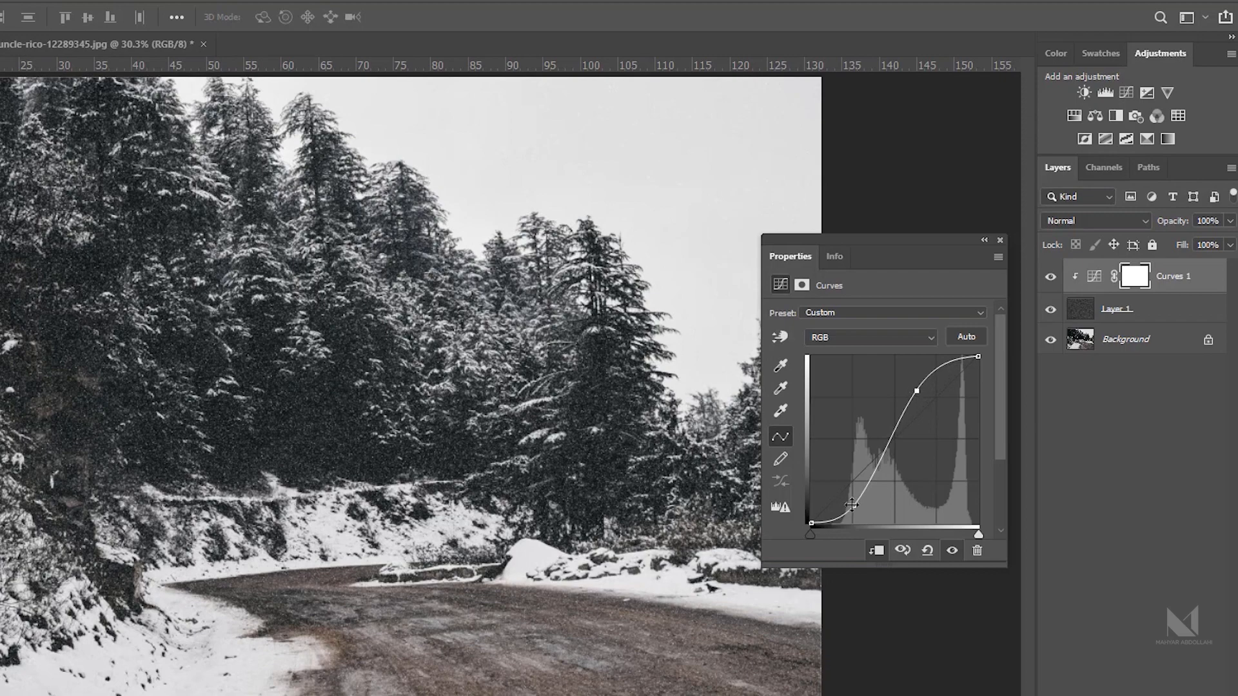
drag(853, 506, 859, 505)
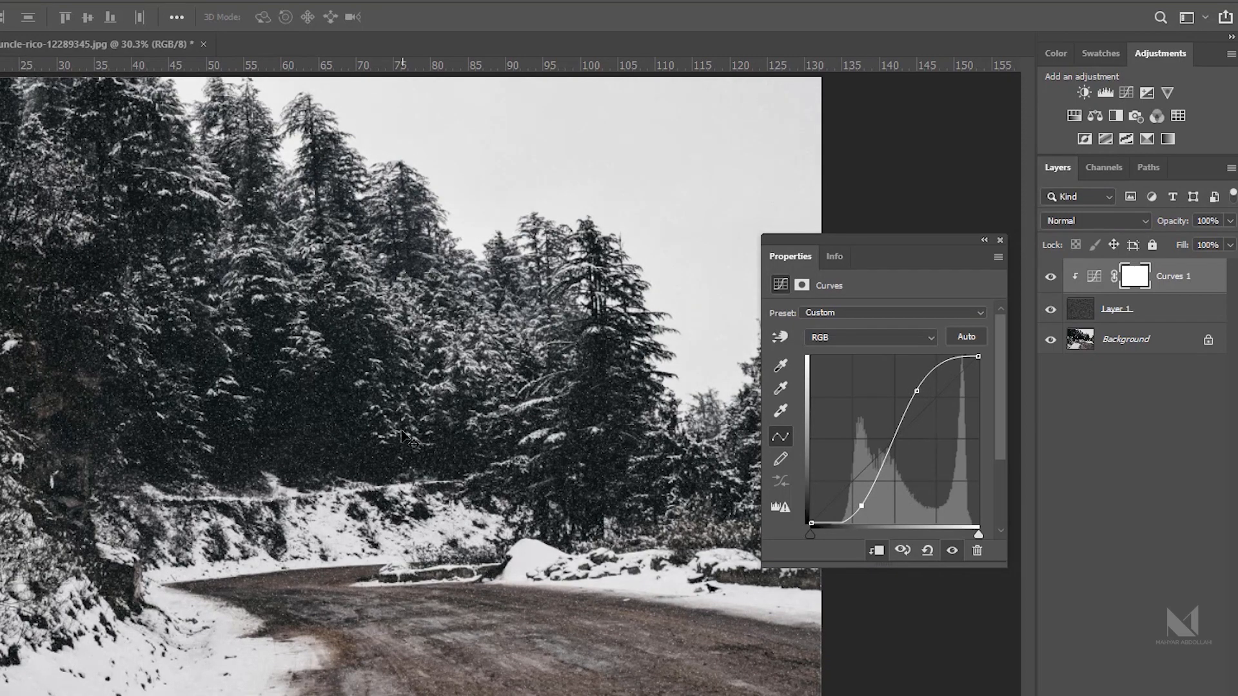
scroll(343, 403, up, 3)
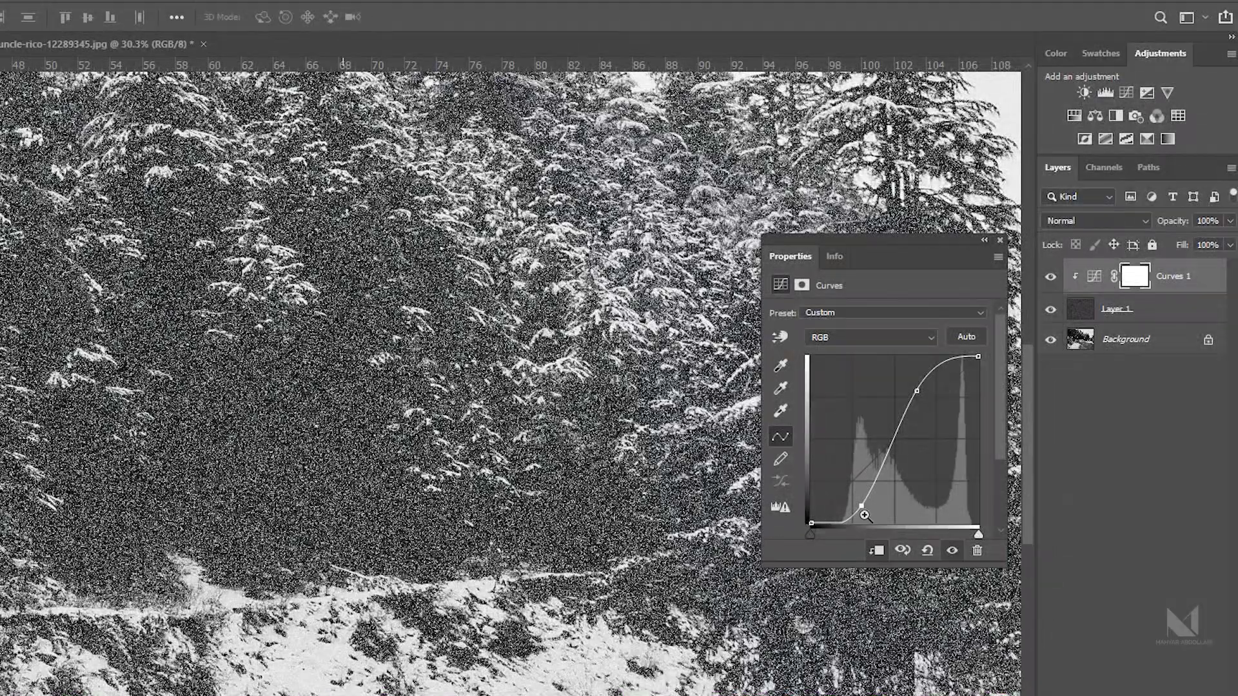
drag(861, 506, 872, 512)
mouse_move(916, 391)
mouse_down()
mouse_move(910, 380)
mouse_move(932, 390)
mouse_up()
scroll(485, 442, down, 3)
scroll(269, 426, up, 3)
mouse_move(877, 512)
mouse_down()
mouse_move(911, 506)
mouse_move(891, 506)
mouse_up()
scroll(371, 463, down, 1)
drag(367, 469, 351, 475)
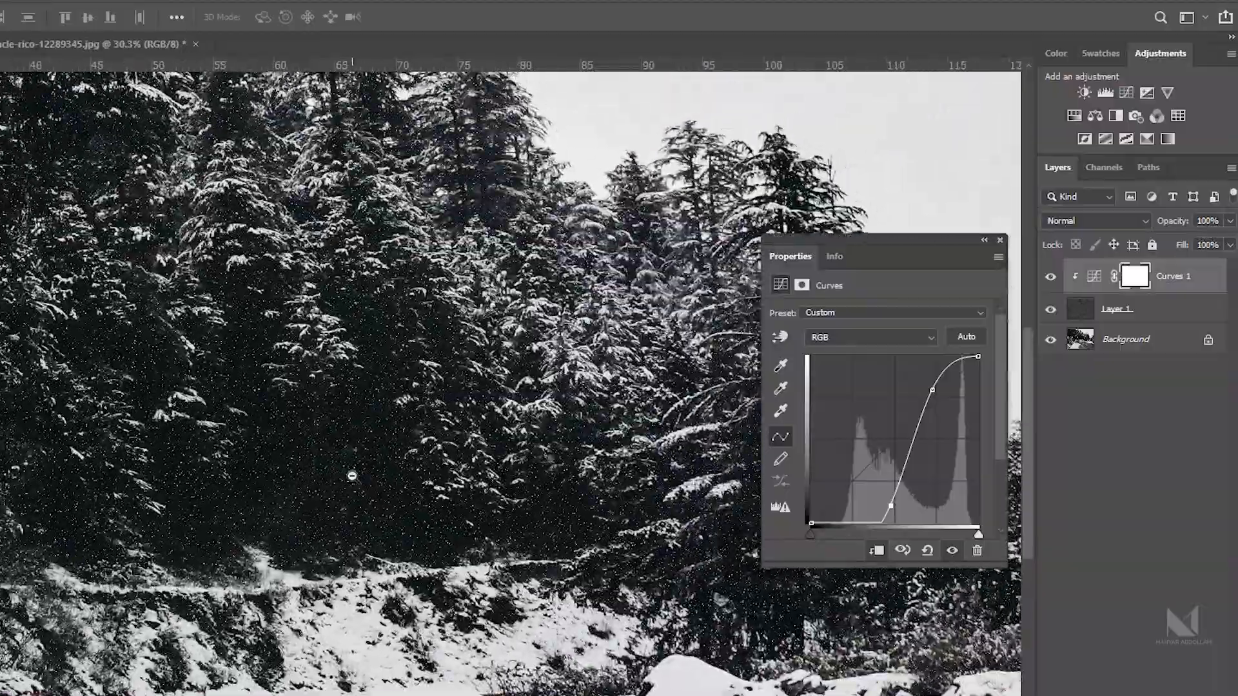
scroll(351, 475, down, 3)
scroll(302, 425, up, 3)
drag(303, 425, 322, 491)
scroll(311, 454, up, 3)
drag(380, 464, 438, 476)
scroll(412, 477, up, 5)
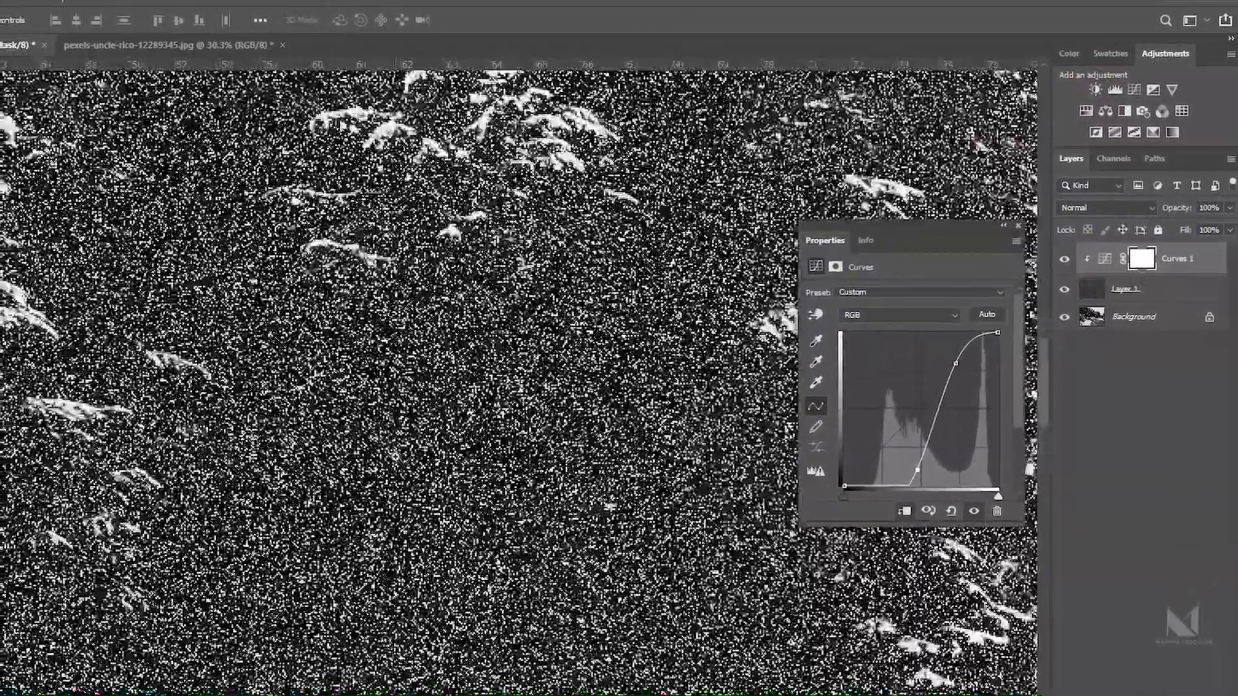
scroll(394, 523, down, 5)
scroll(454, 490, down, 8)
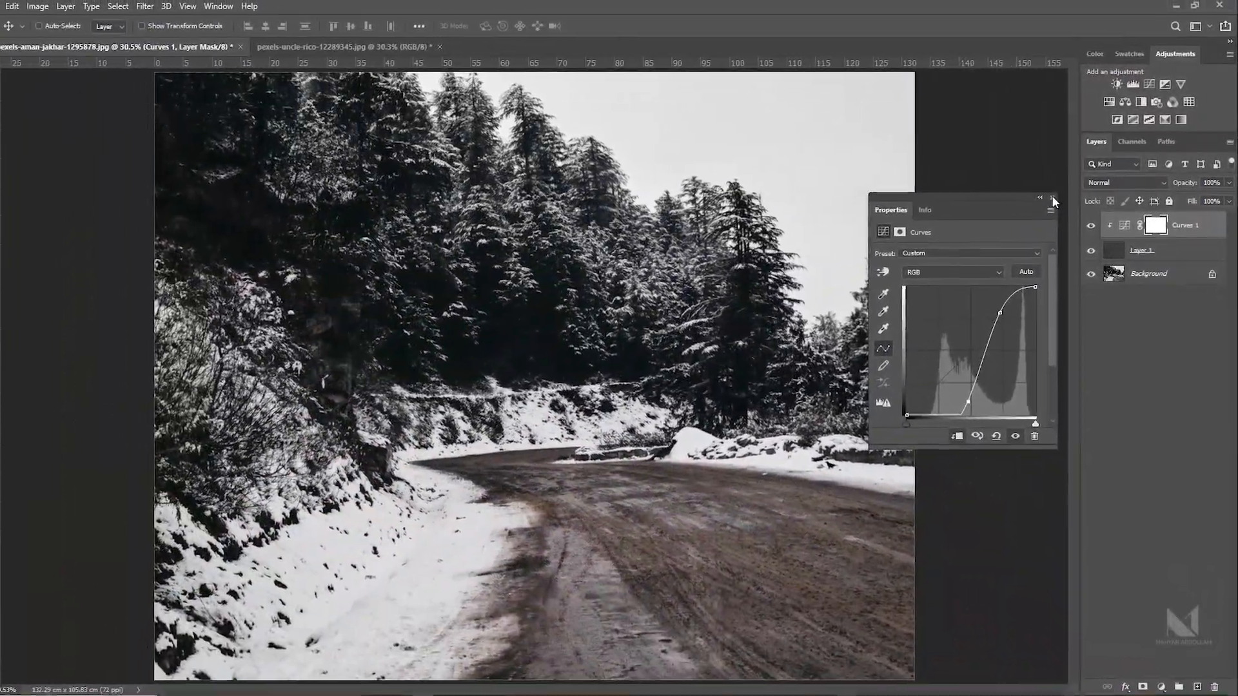
click(1044, 204)
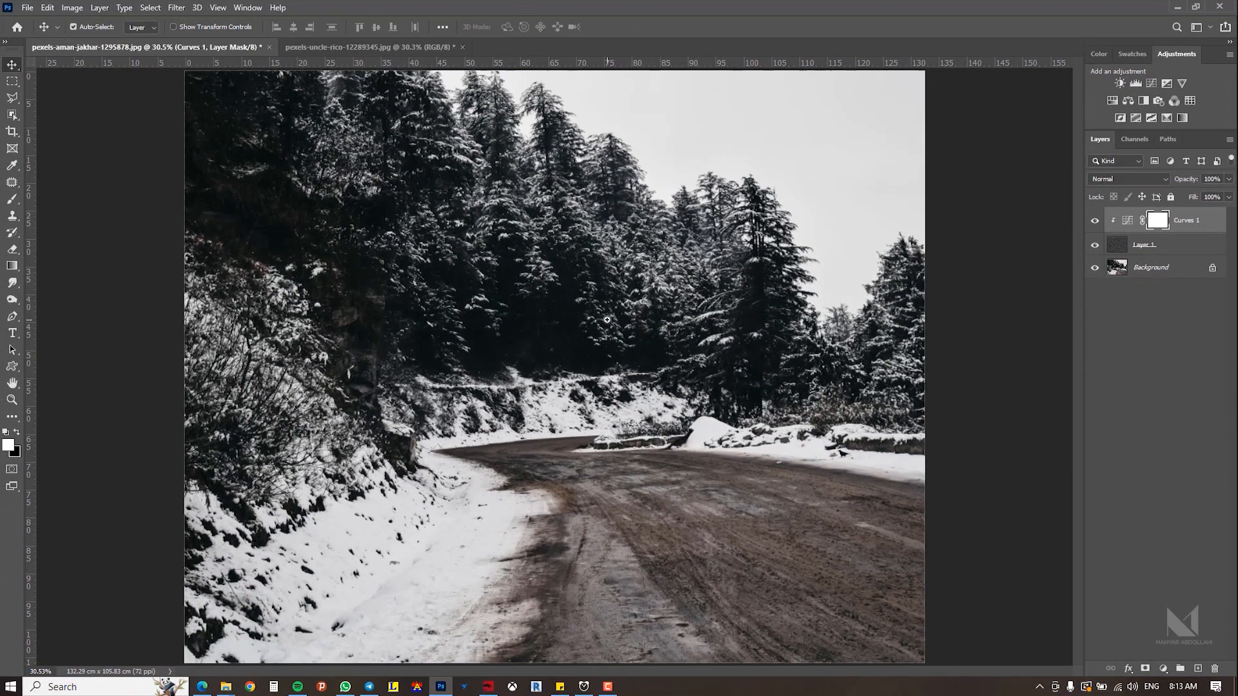
ctrl+click(607, 320)
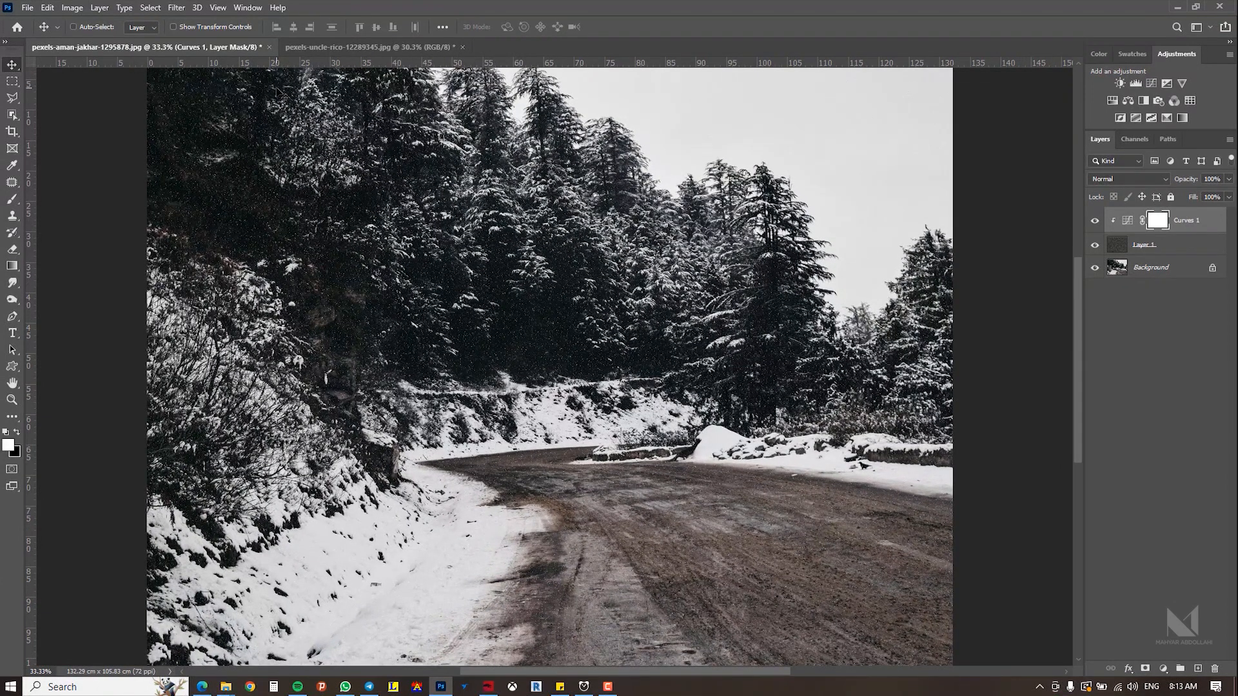
click(176, 7)
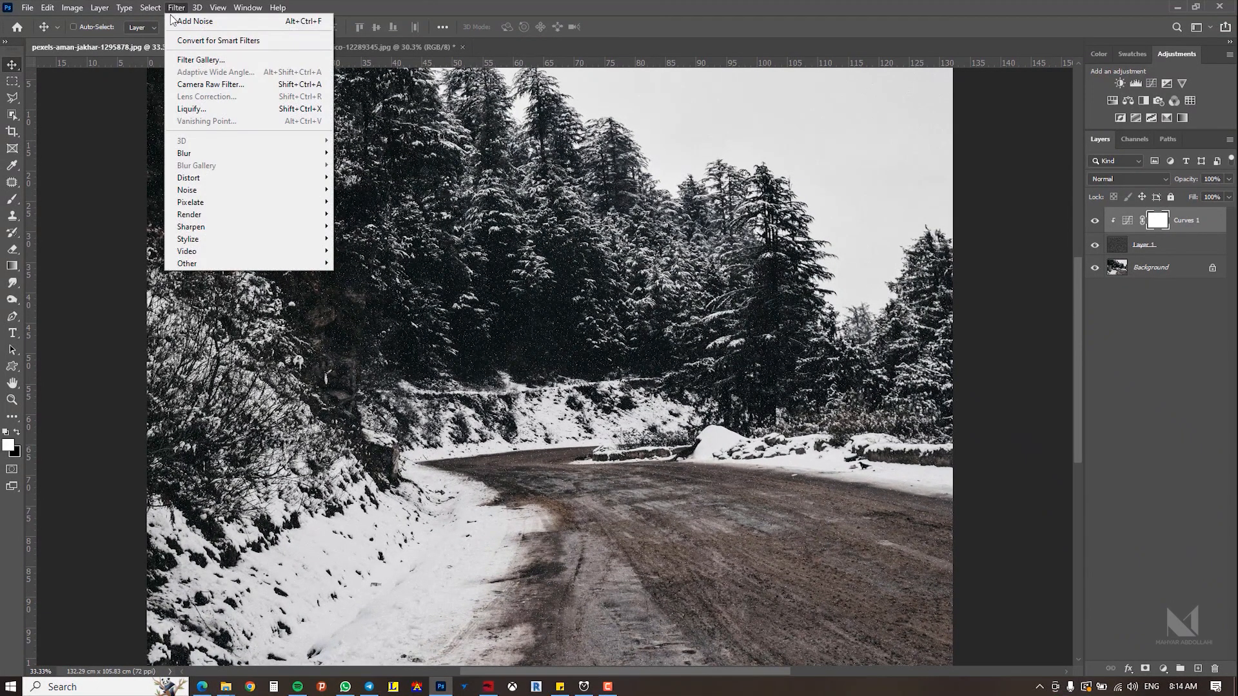
mouse_move(223, 152)
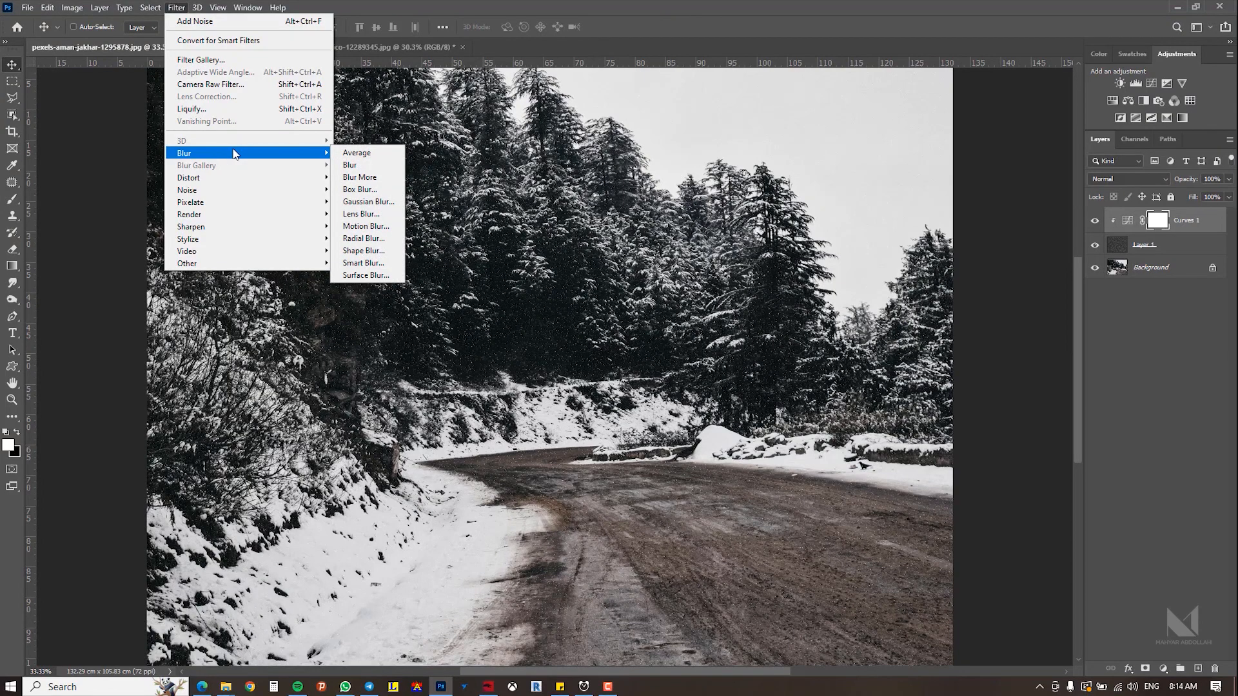
click(366, 227)
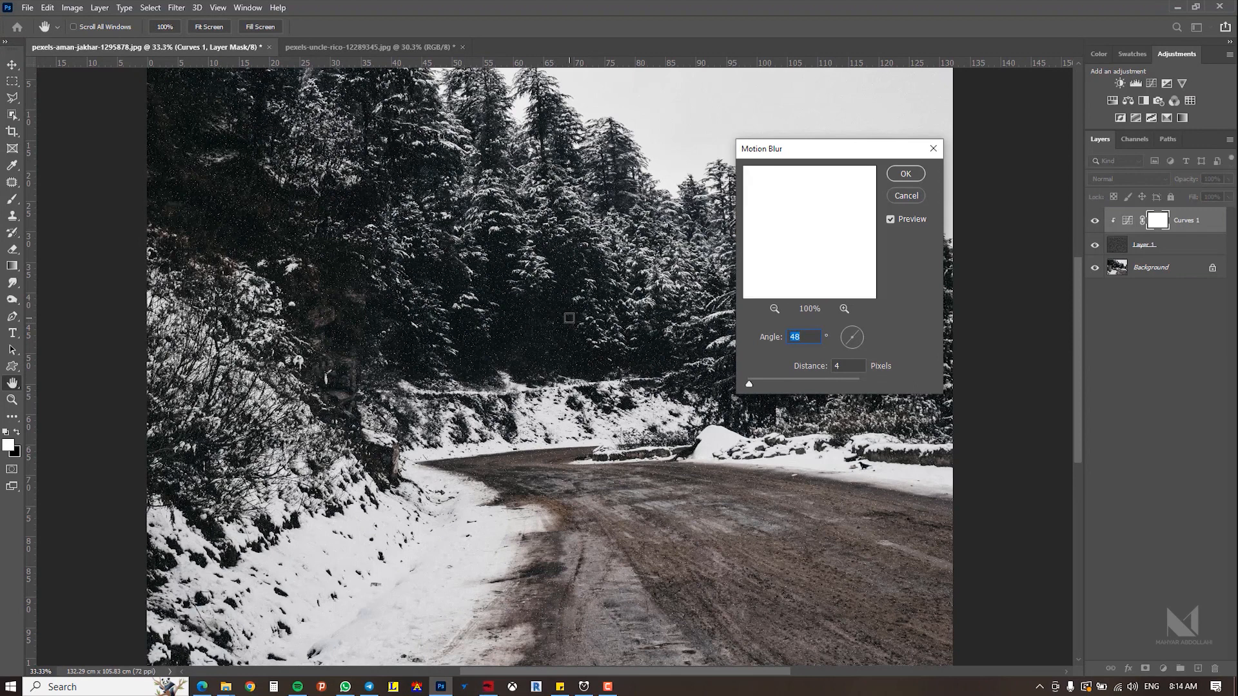
drag(802, 156, 777, 147)
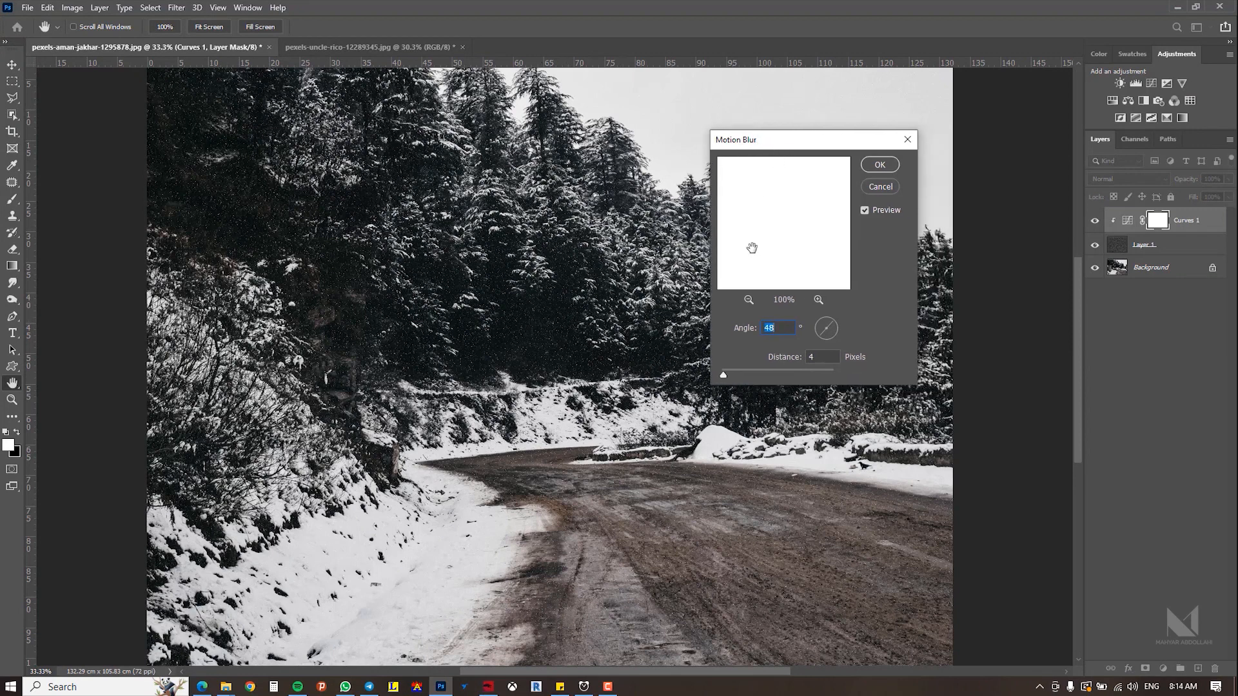
click(752, 301)
click(751, 301)
drag(565, 362, 539, 343)
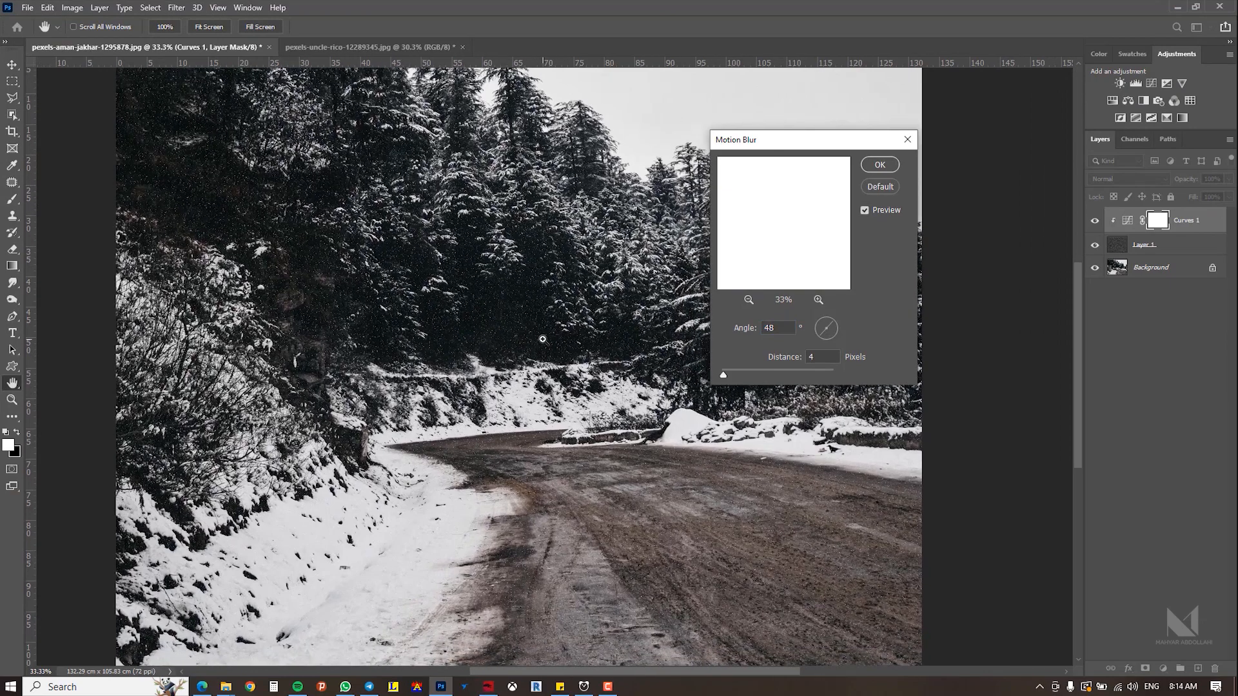
ctrl+click(541, 341)
click(758, 371)
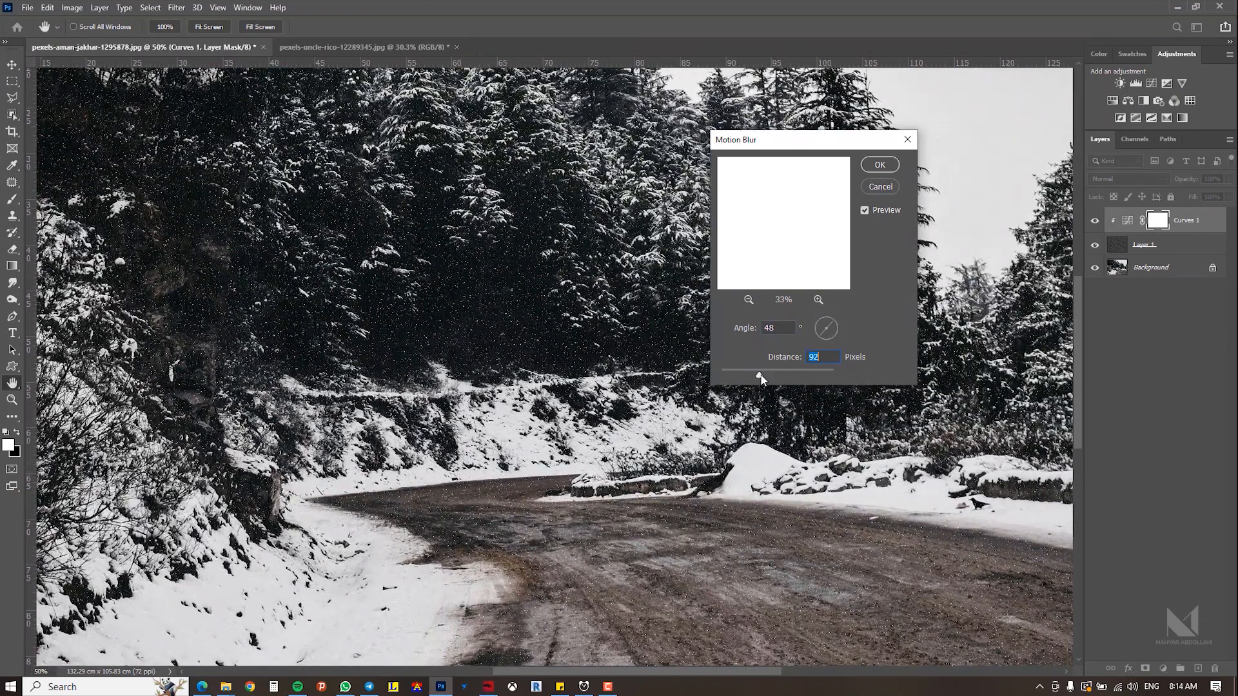
click(880, 186)
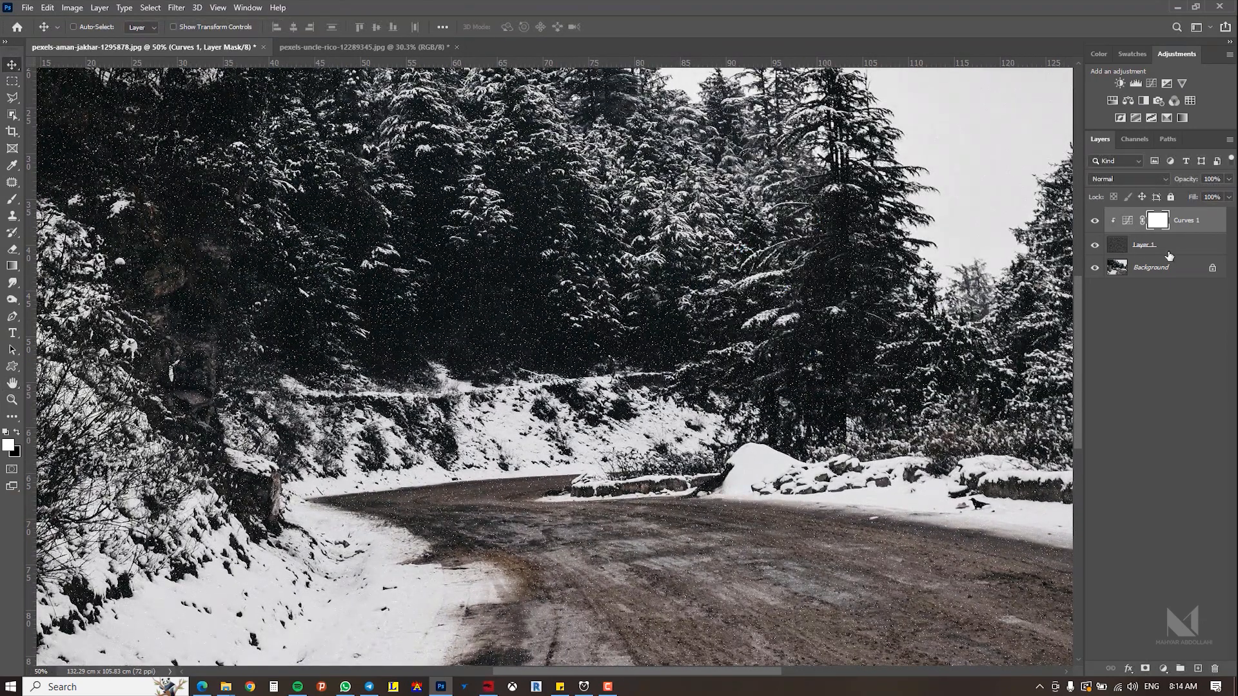
Step: Apply Motion Blur to the noise layer with an angle of 48° and a distance of 3 pixels
click(1148, 244)
drag(818, 352, 822, 360)
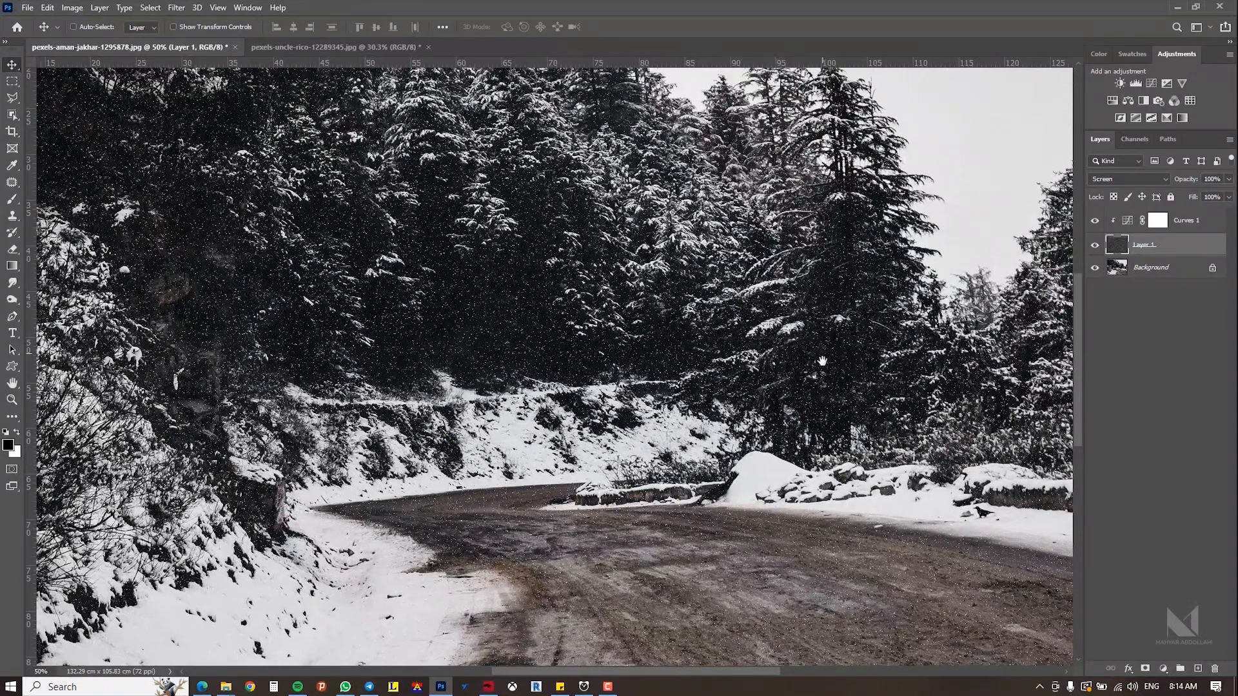
key(ctrl+0)
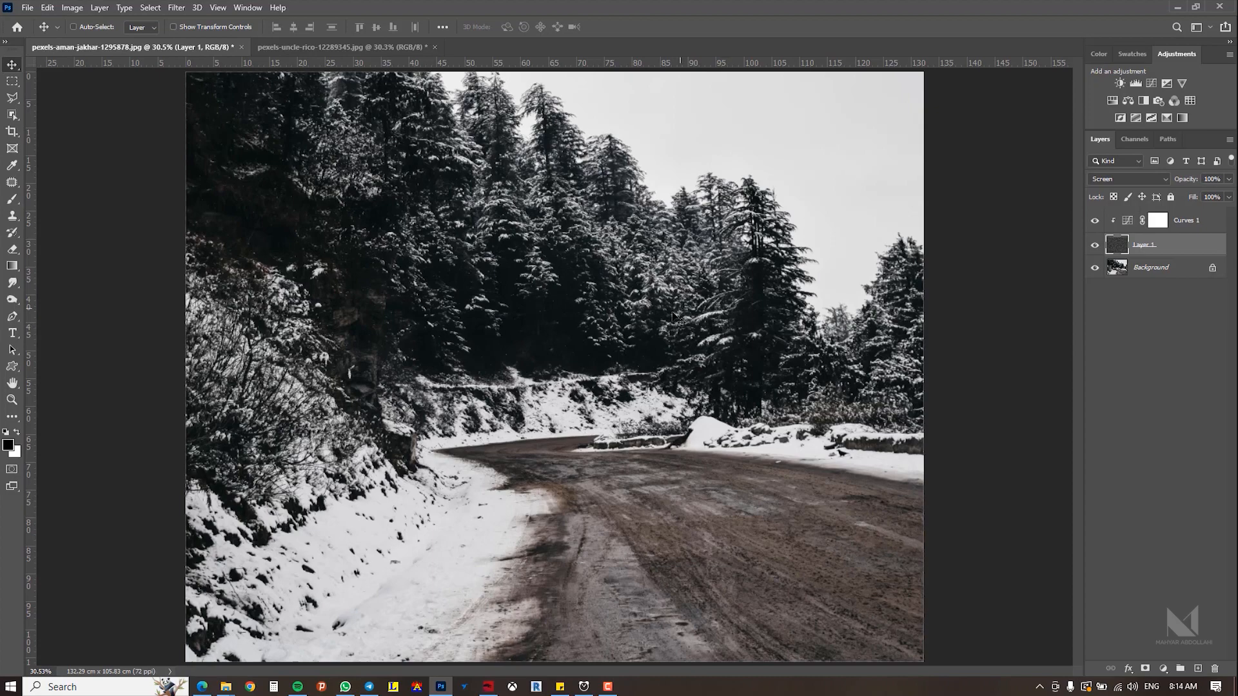
scroll(573, 327, up, 2)
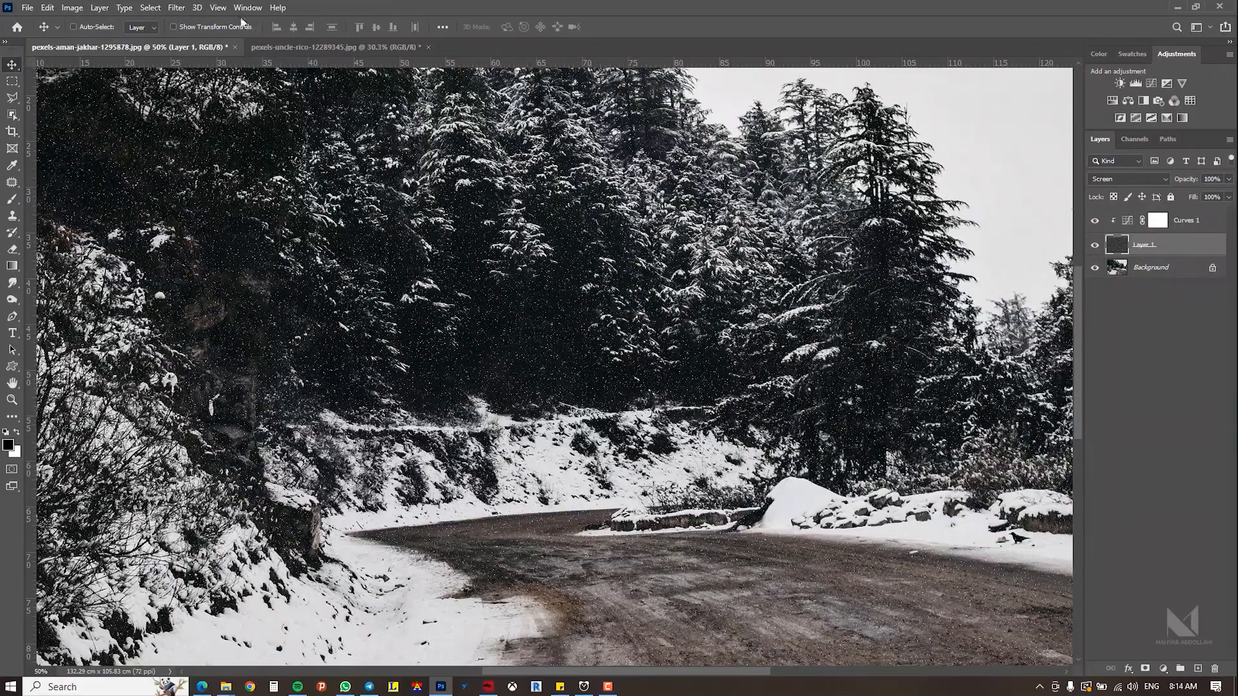
click(176, 7)
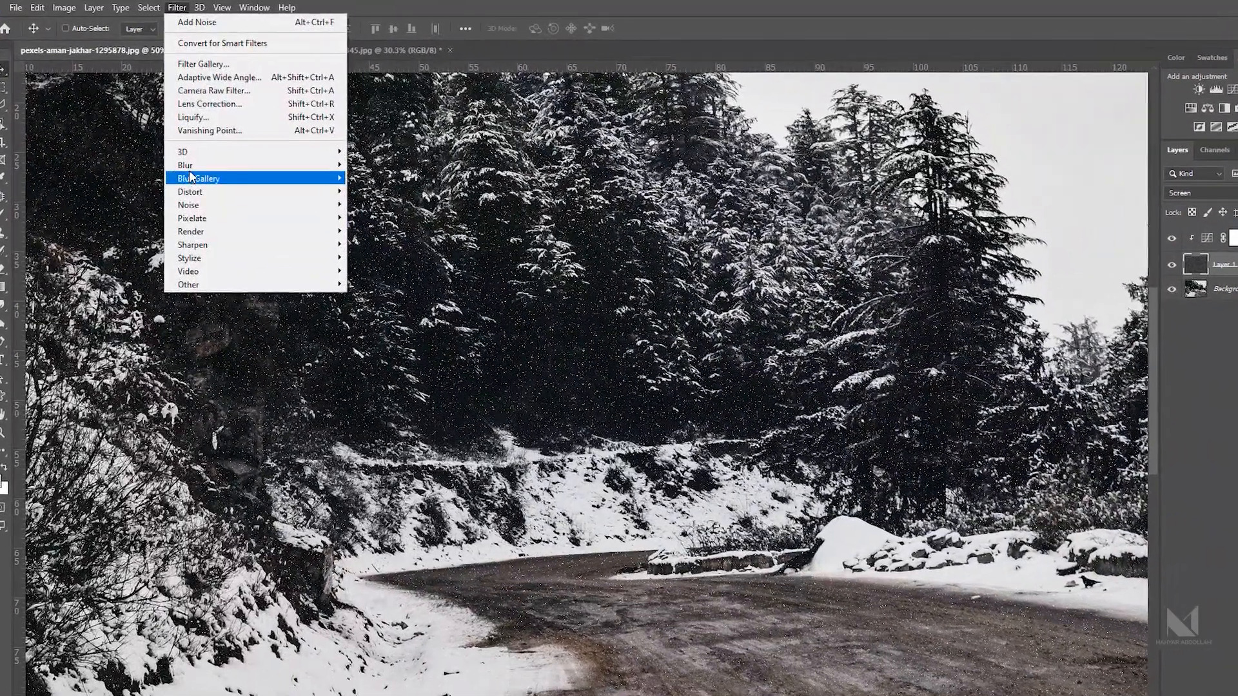
mouse_move(187, 165)
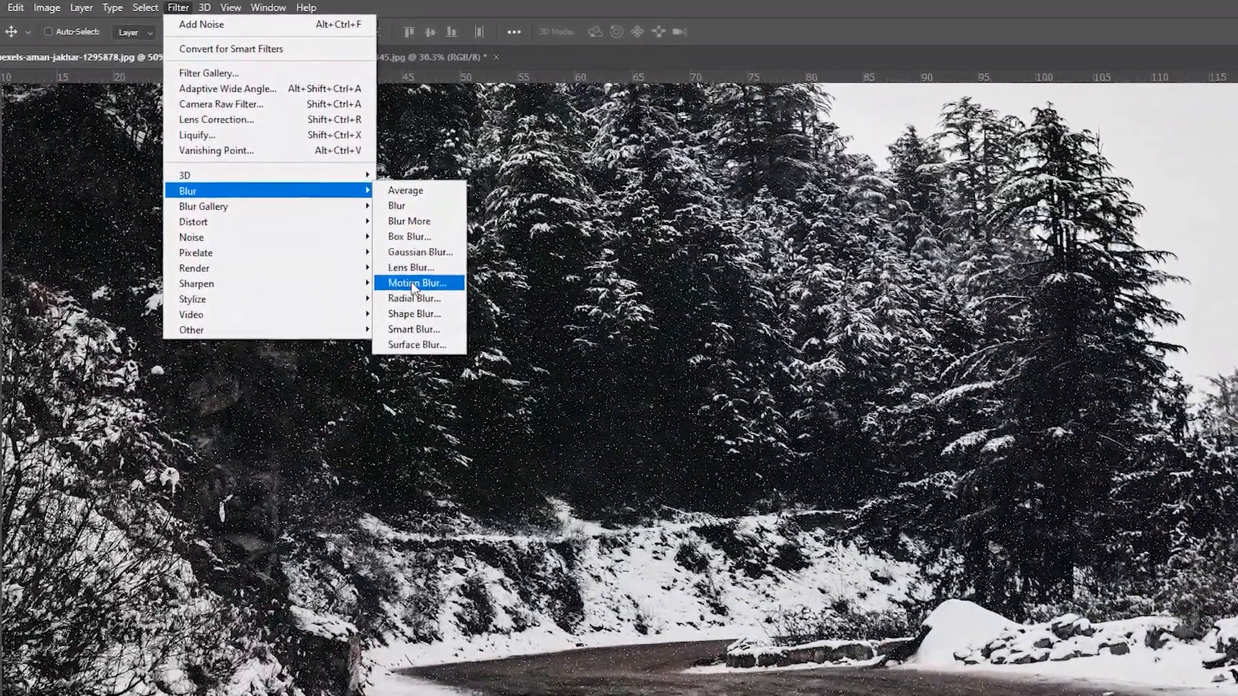
click(379, 245)
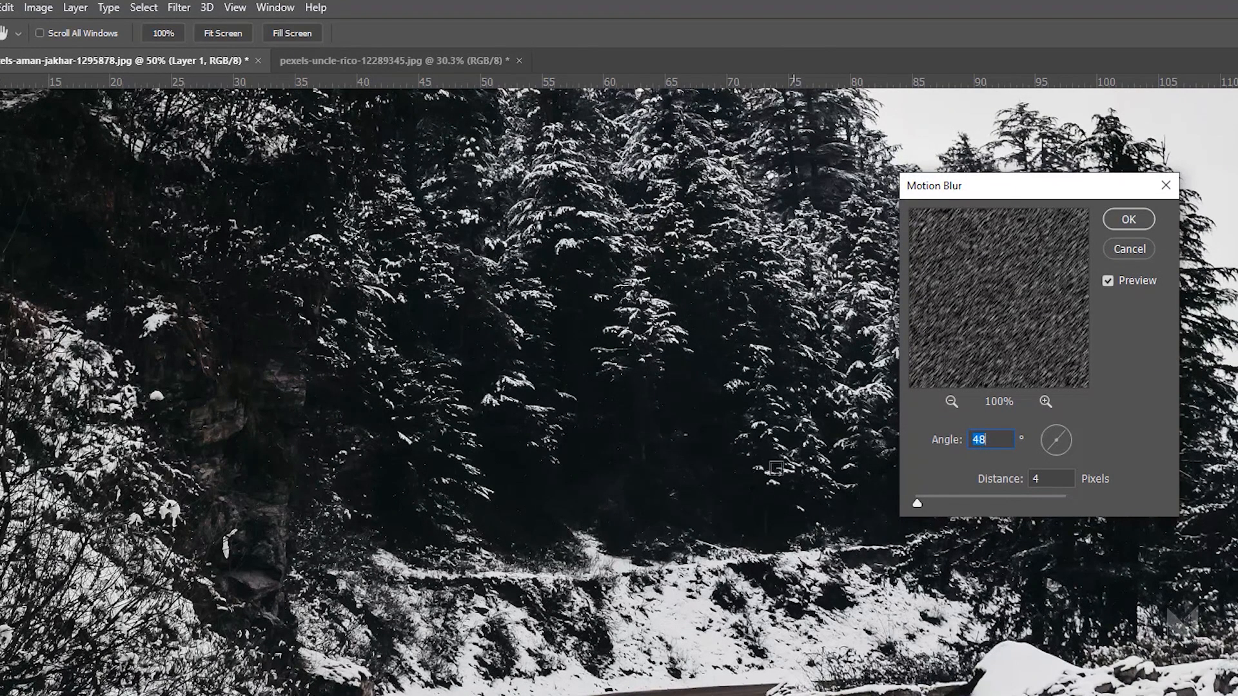
ctrl+click(650, 432)
ctrl+click(649, 432)
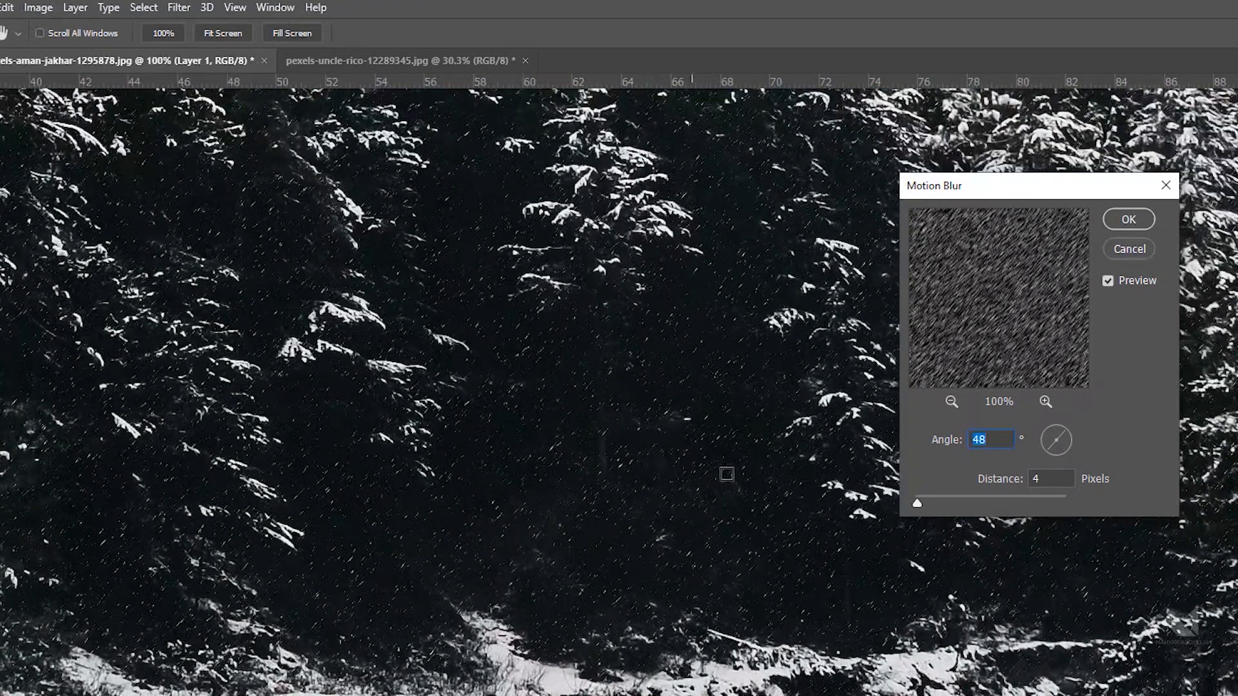
double_click(1047, 475)
key(Down)
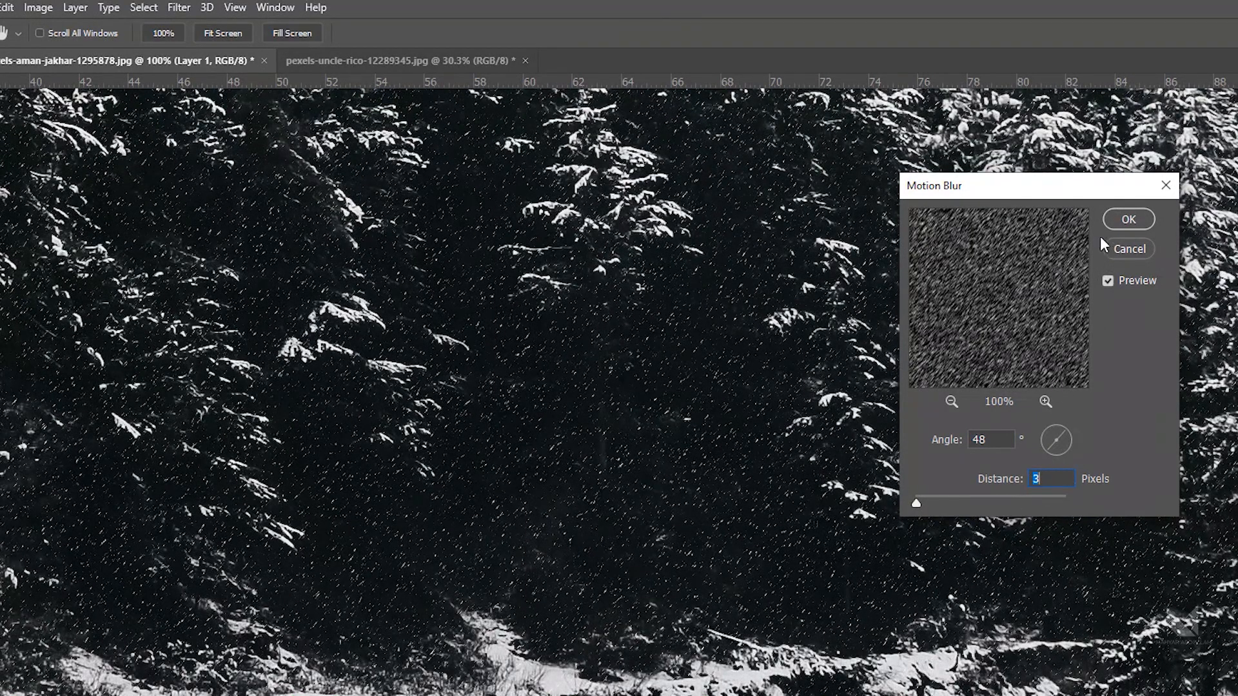
click(1128, 219)
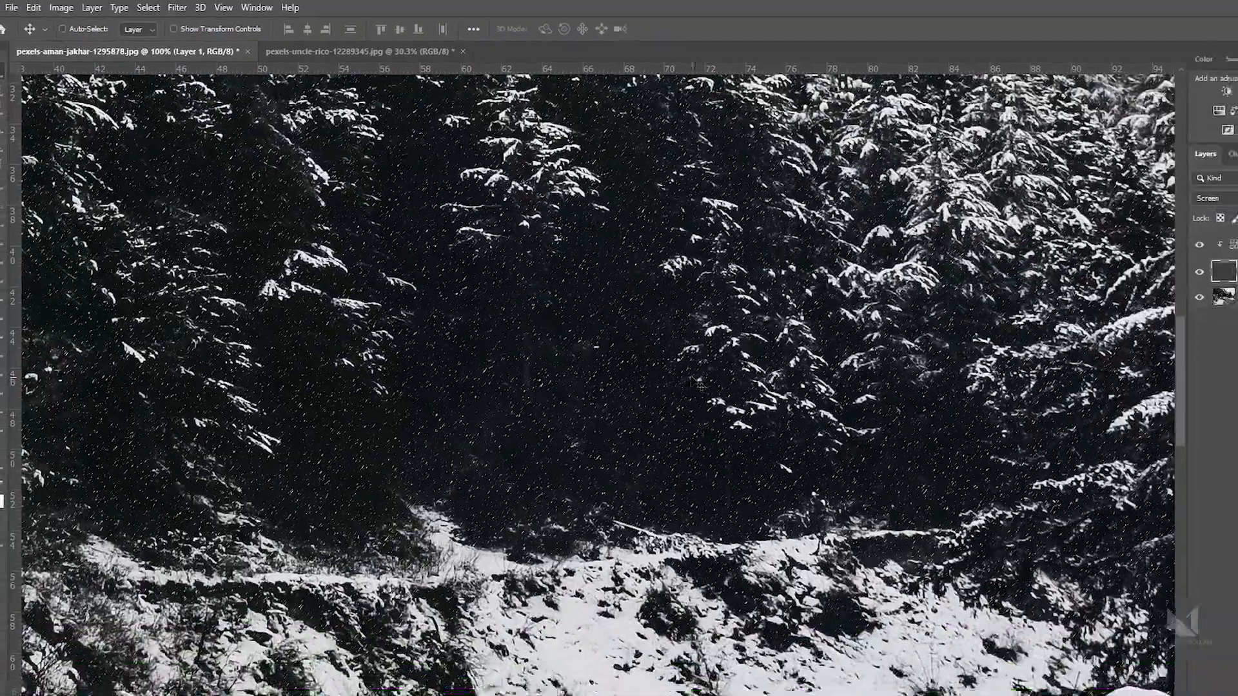
Step: Zoom into the image and toggle the noise layer on and off to compare the snow effect
ctrl+click(645, 361)
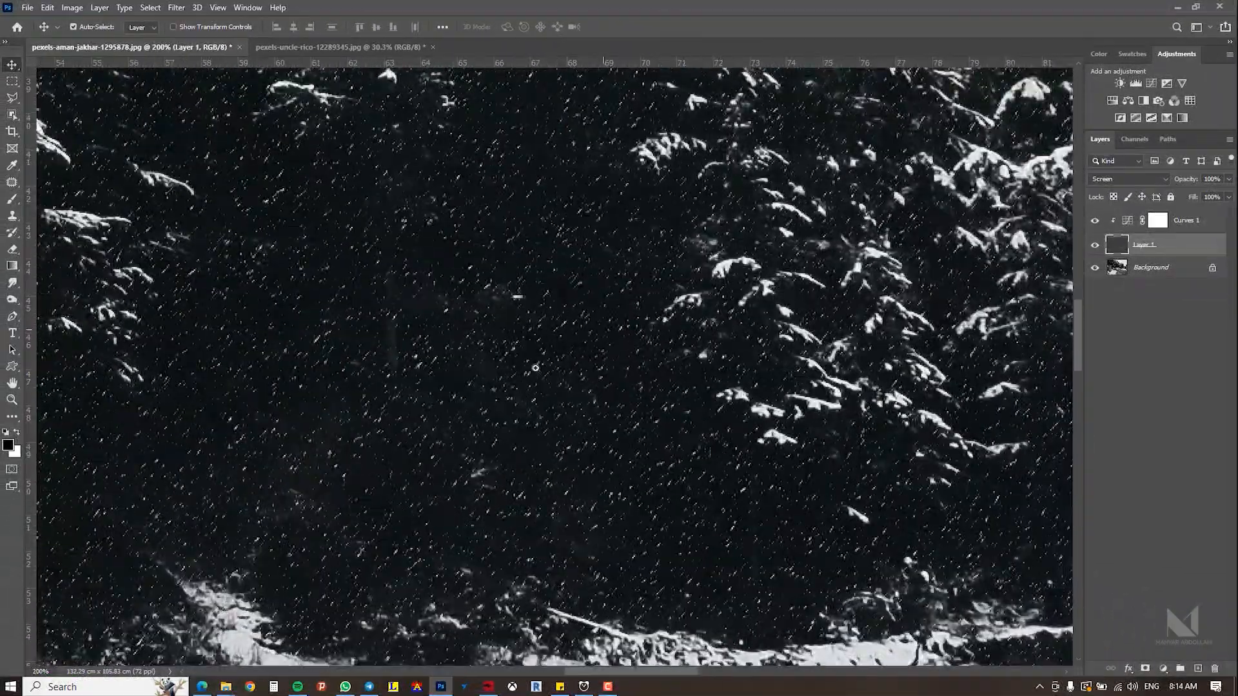
alt+click(625, 385)
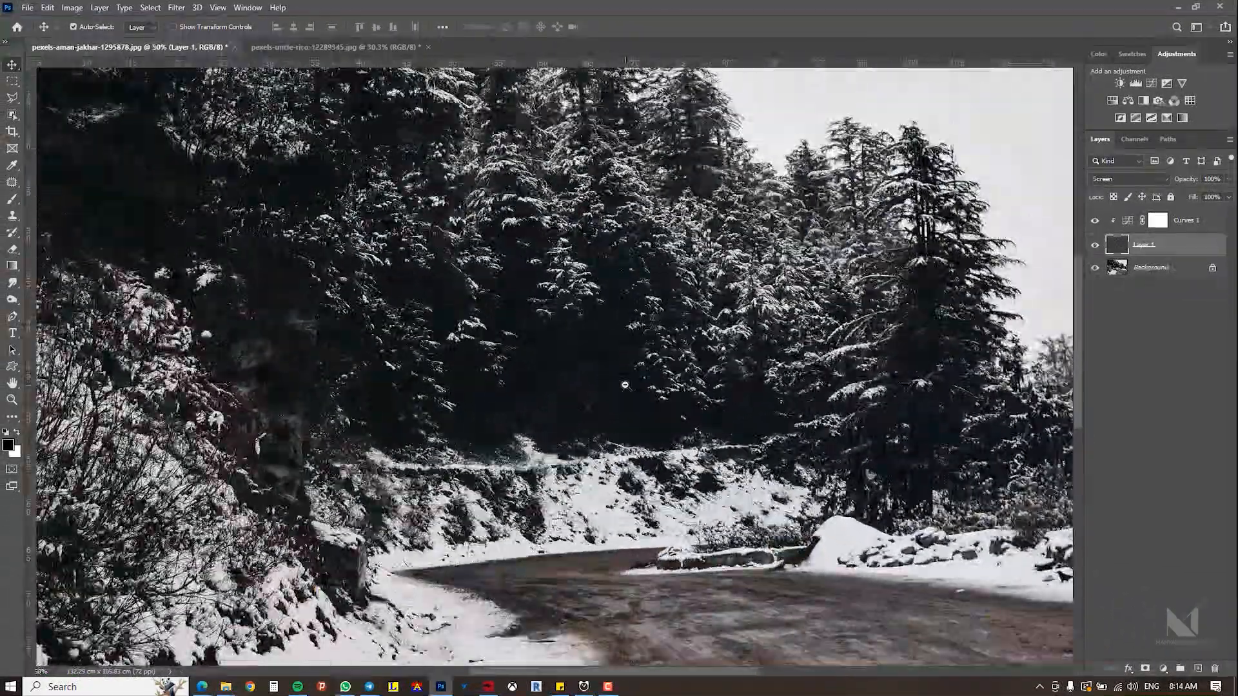
ctrl+click(620, 371)
ctrl+click(620, 370)
click(1095, 248)
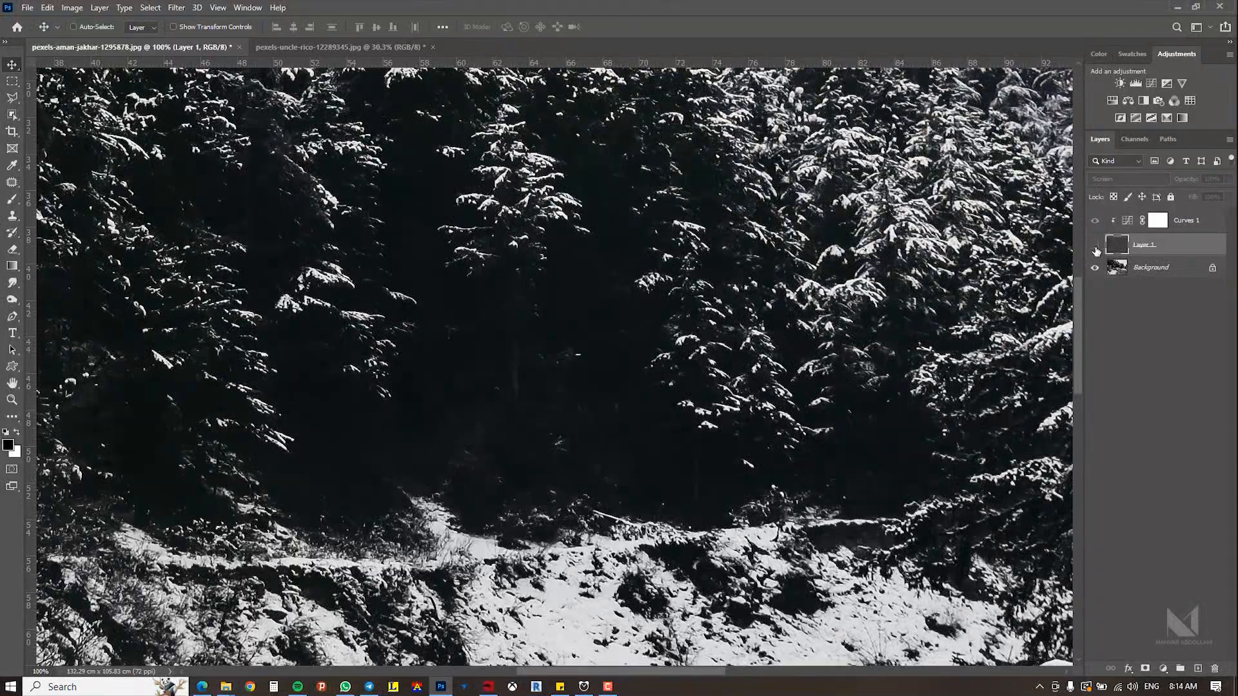
click(1095, 248)
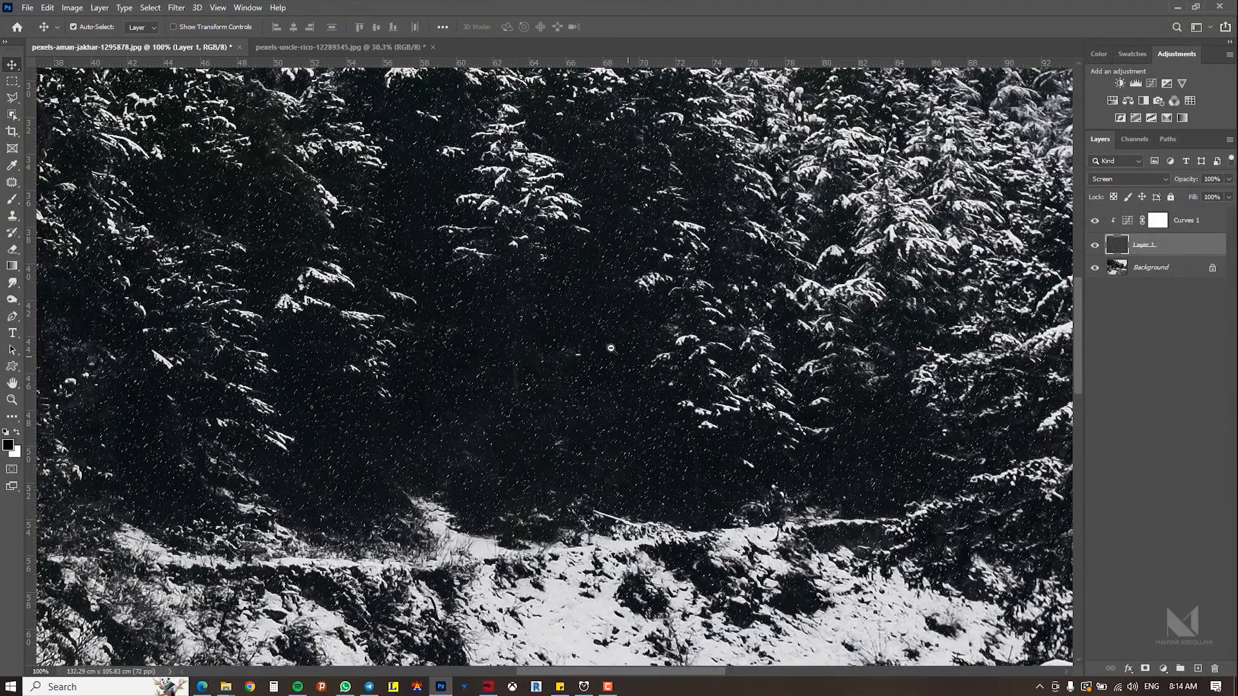
scroll(611, 350, up, 4)
scroll(610, 348, down, 6)
scroll(611, 348, down, 4)
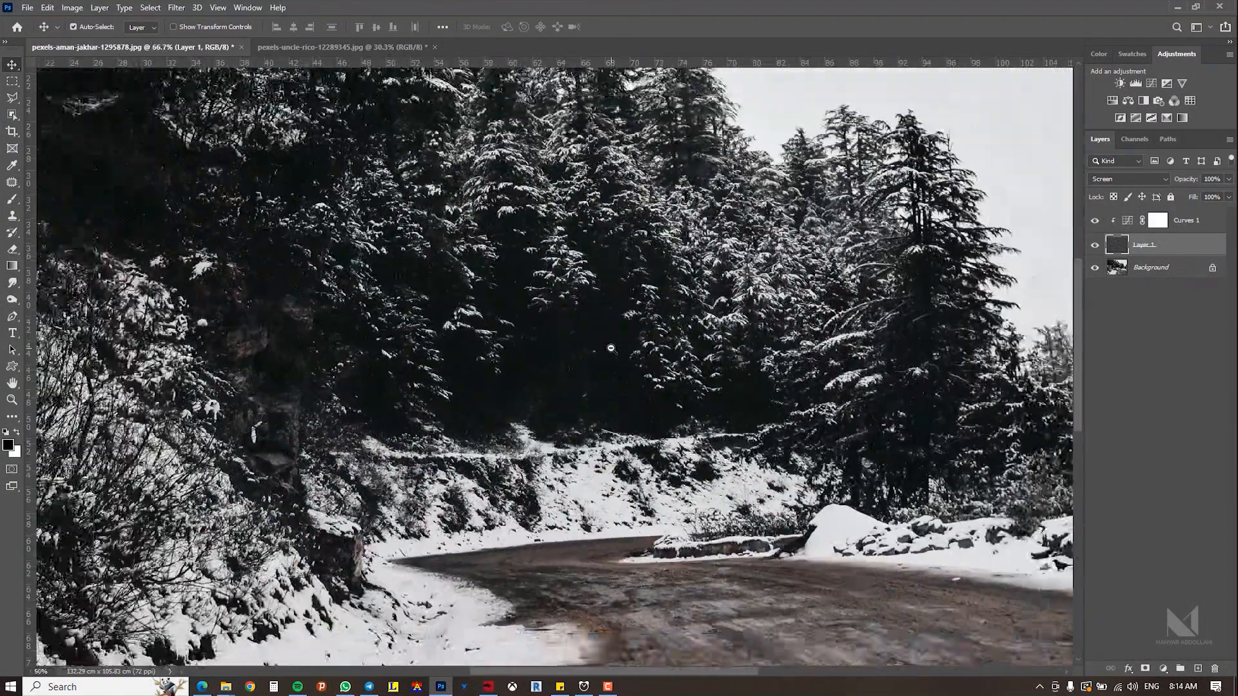
scroll(599, 369, up, 1)
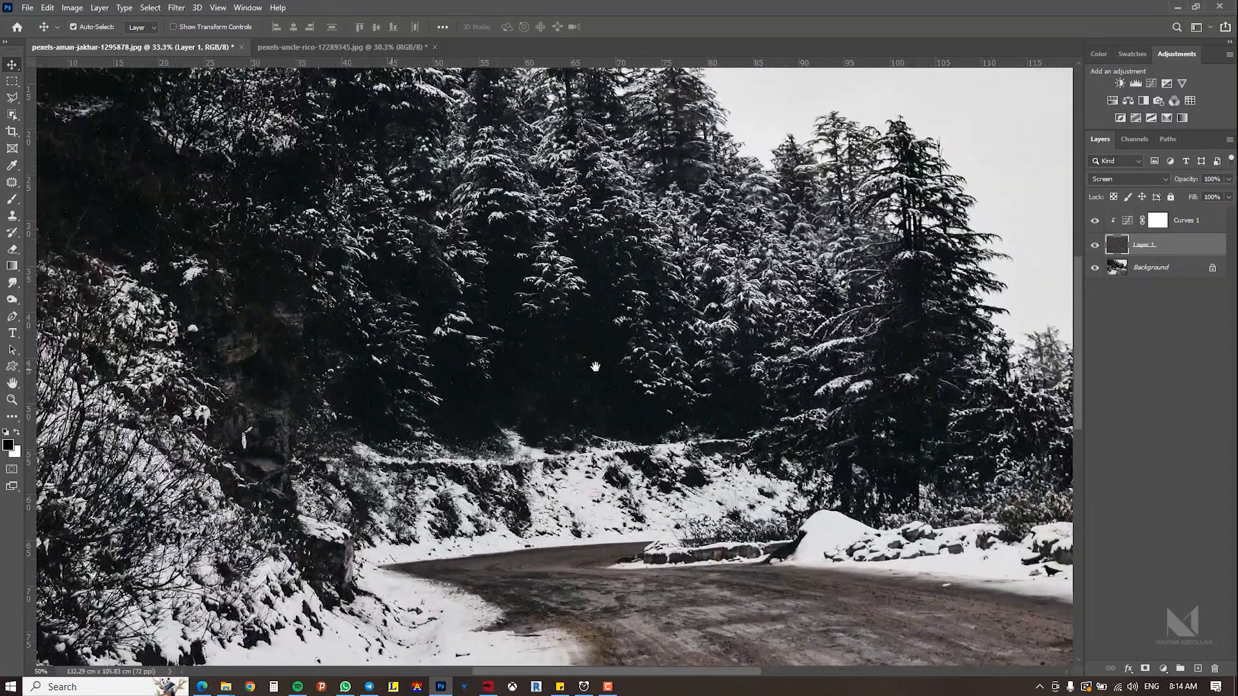
Step: Reopen the Curves adjustment and nudge its lower curve point slightly upward
click(1127, 221)
double_click(1127, 222)
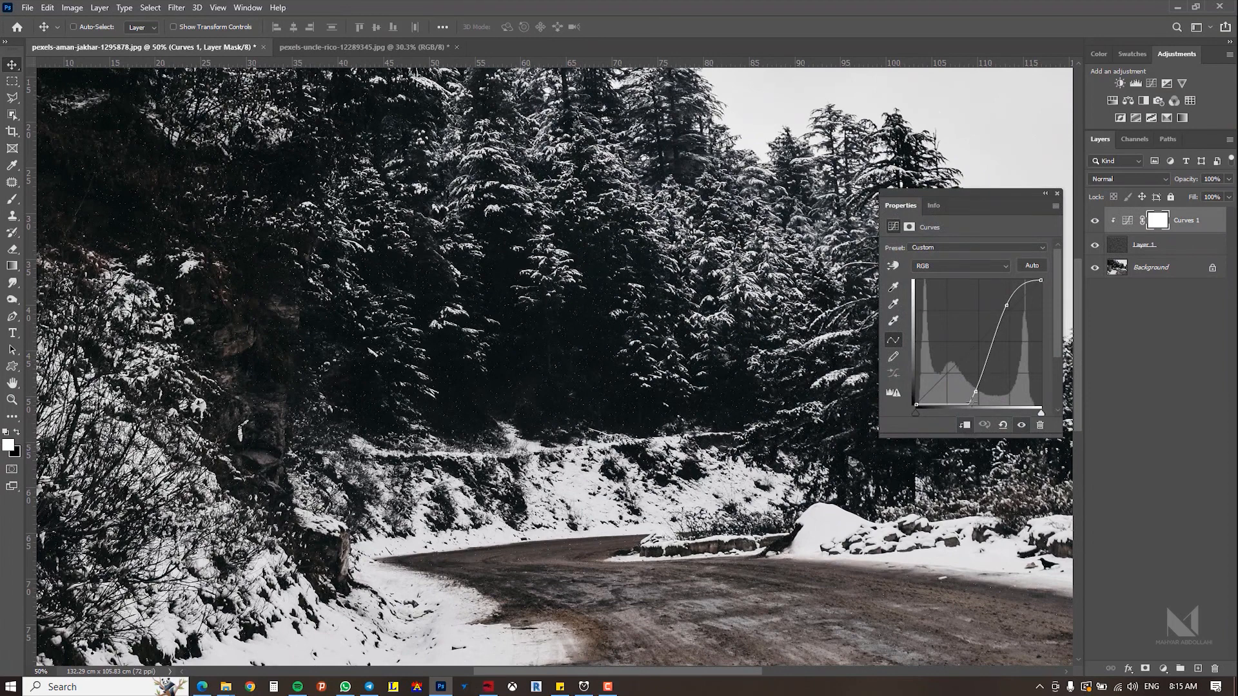
drag(976, 391, 973, 379)
Step: Zoom in and out over the trees to inspect the snowflakes
ctrl+click(512, 359)
ctrl+click(512, 359)
ctrl+click(513, 359)
ctrl+alt+click(551, 359)
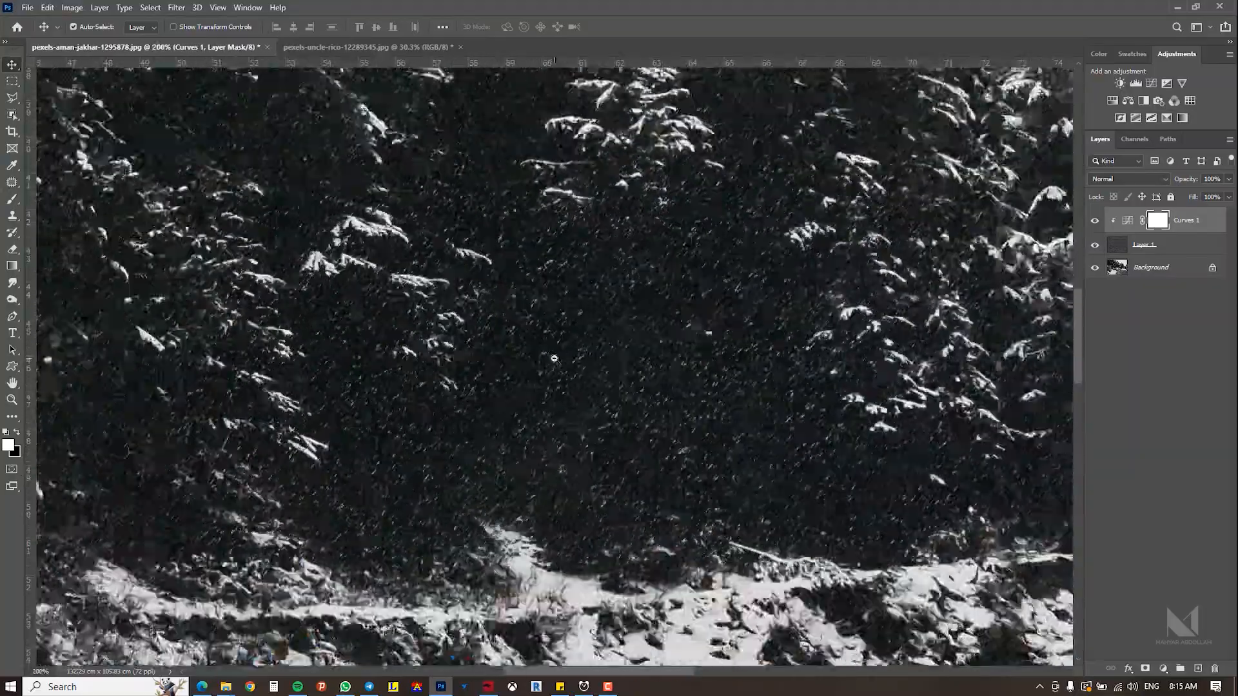
ctrl+alt+click(554, 358)
ctrl+alt+click(555, 358)
ctrl+alt+click(554, 359)
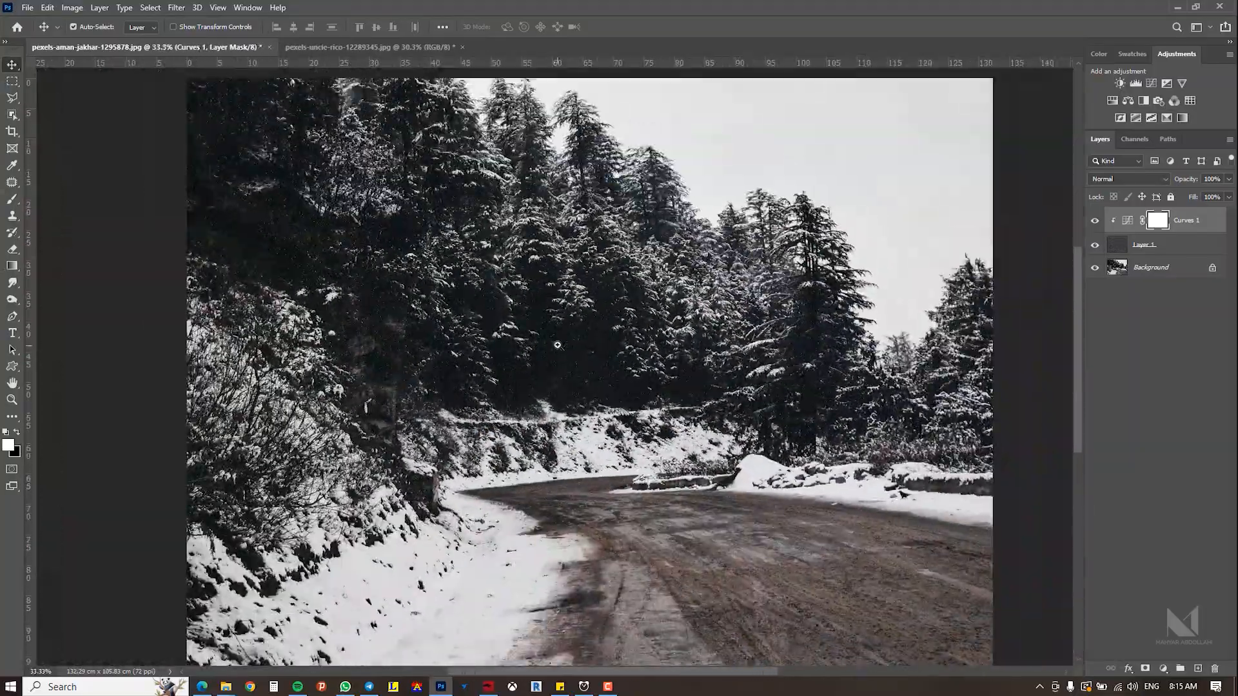
ctrl+click(593, 340)
ctrl+alt+click(602, 361)
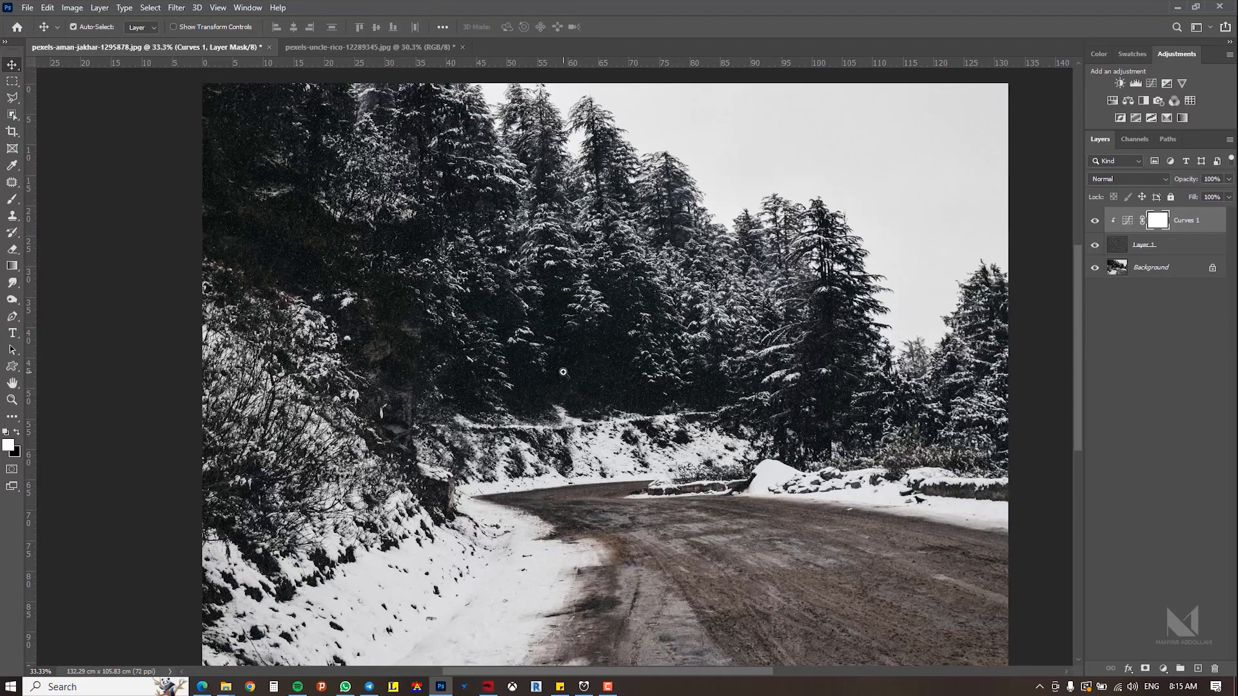
key(ctrl+minus)
key(ctrl+plus)
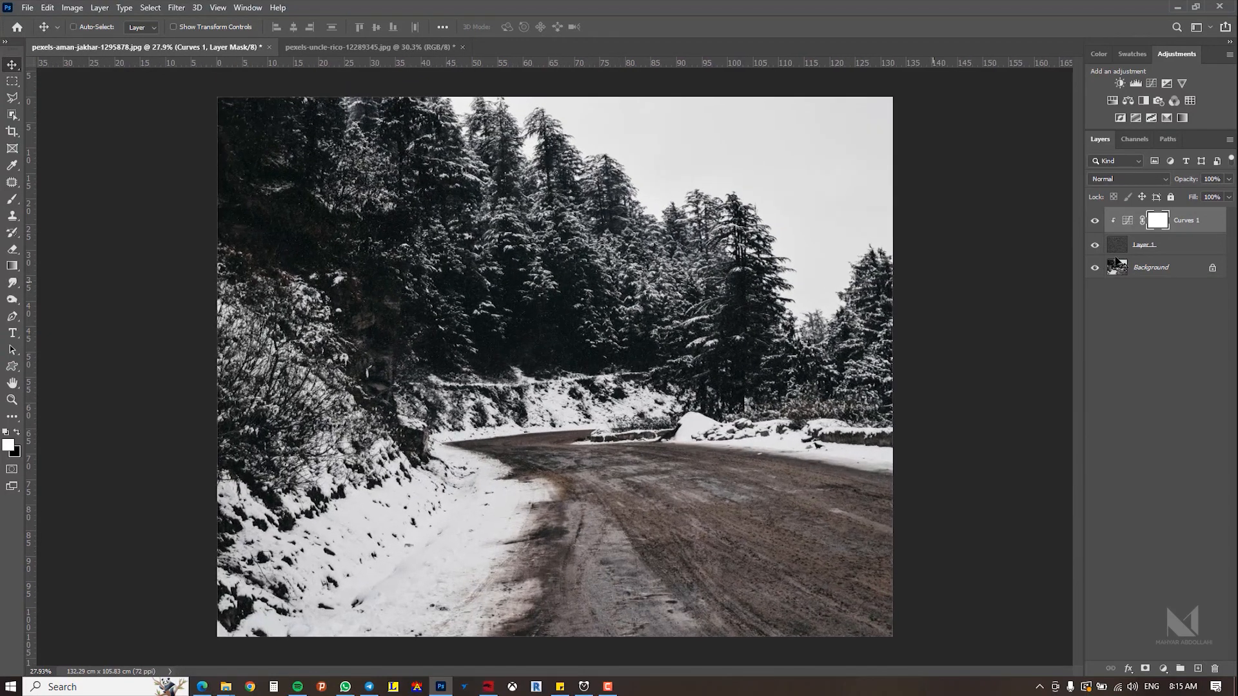
Step: Duplicate the noise layer together with its clipped Curves adjustment and select the copy
ctrl+click(1170, 243)
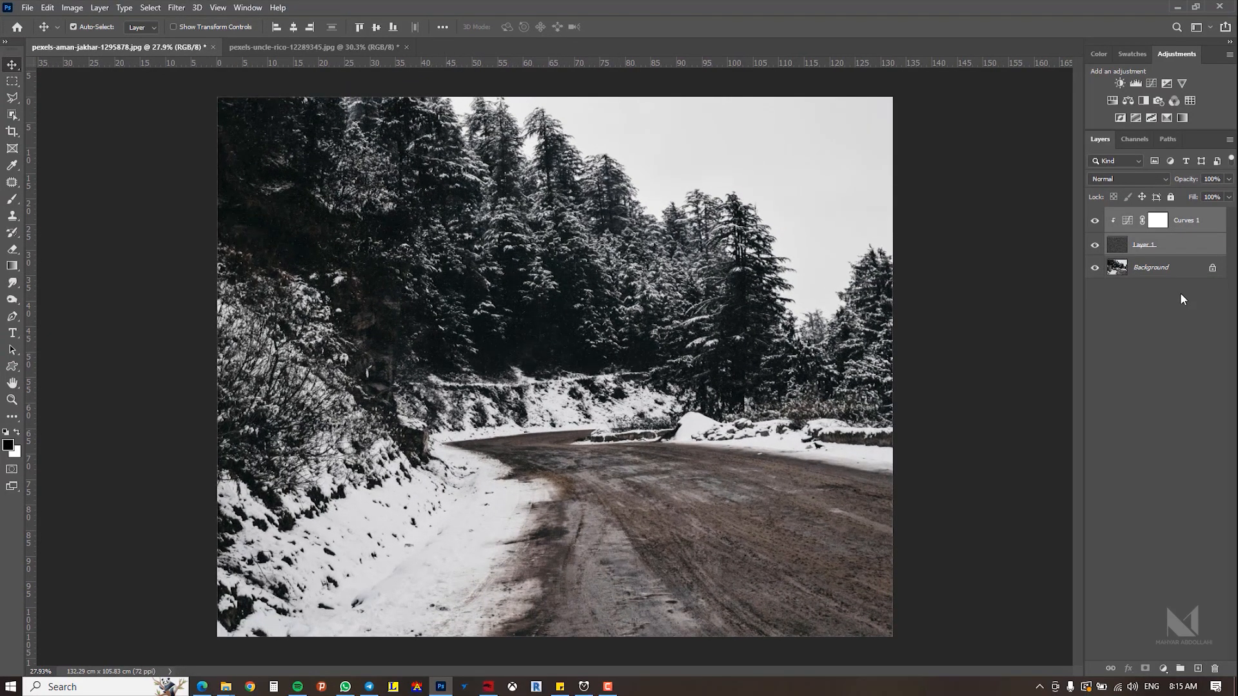
key(ctrl+j)
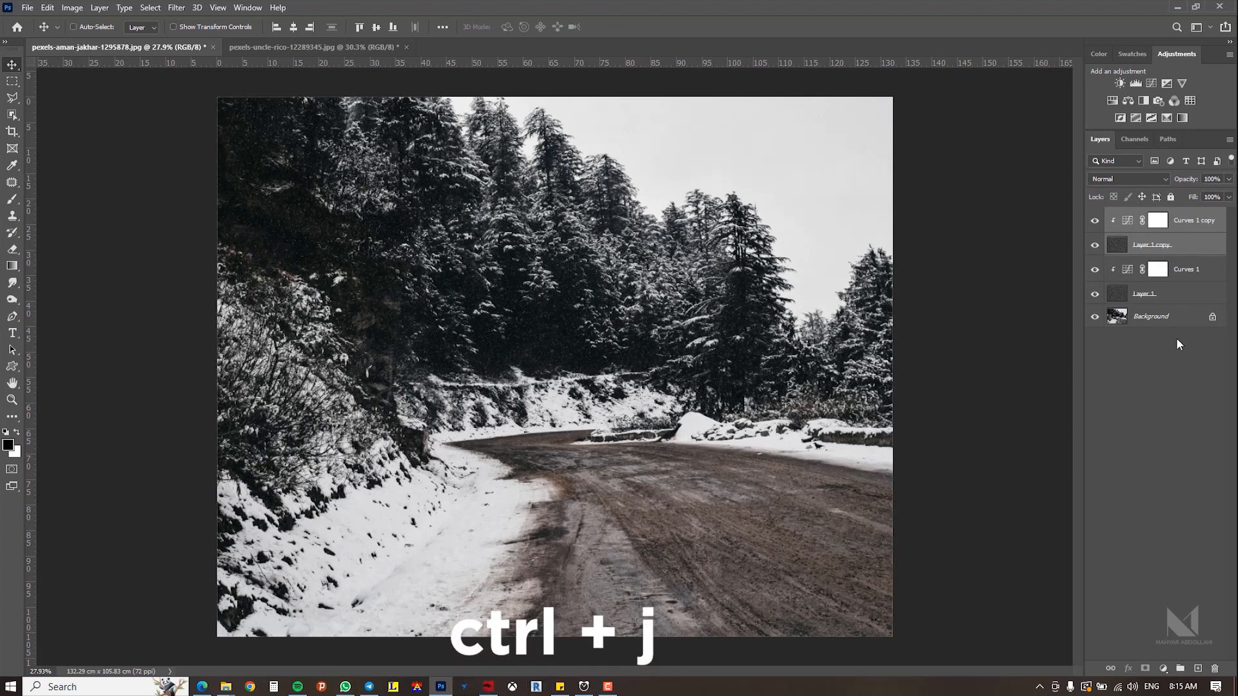
click(1137, 246)
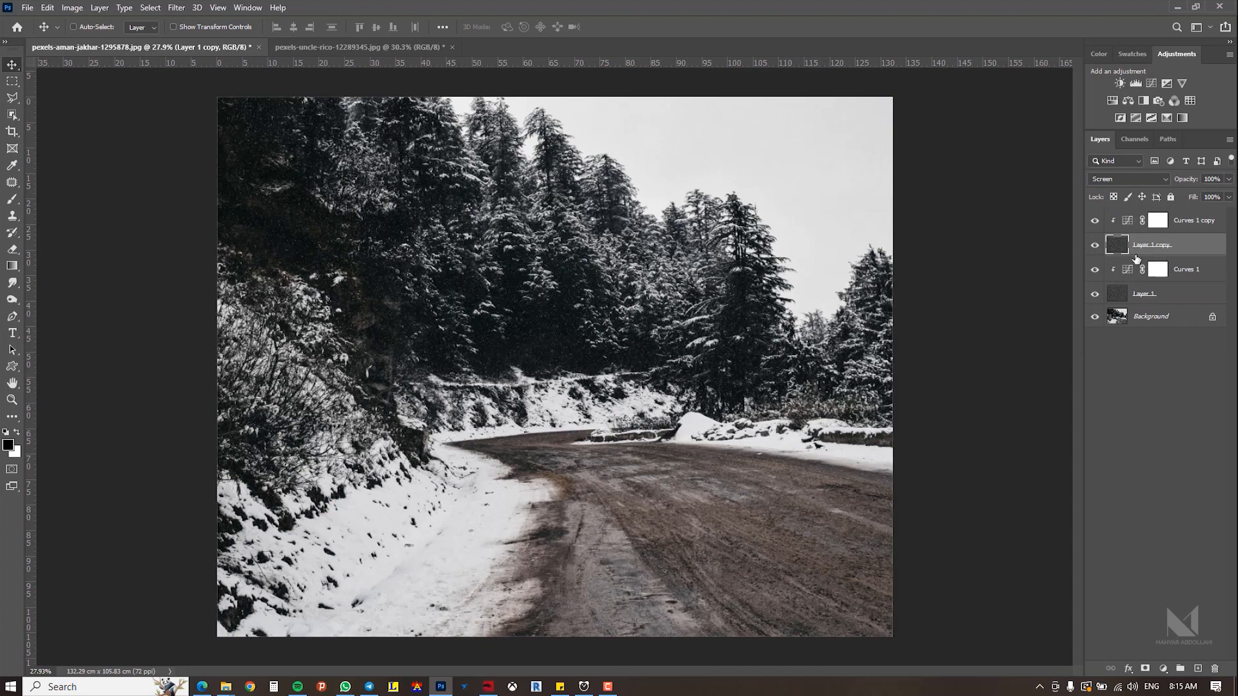
Step: Scale the duplicated noise layer up to about 288% so its snowflakes become larger
key(ctrl)
key(ctrl+t)
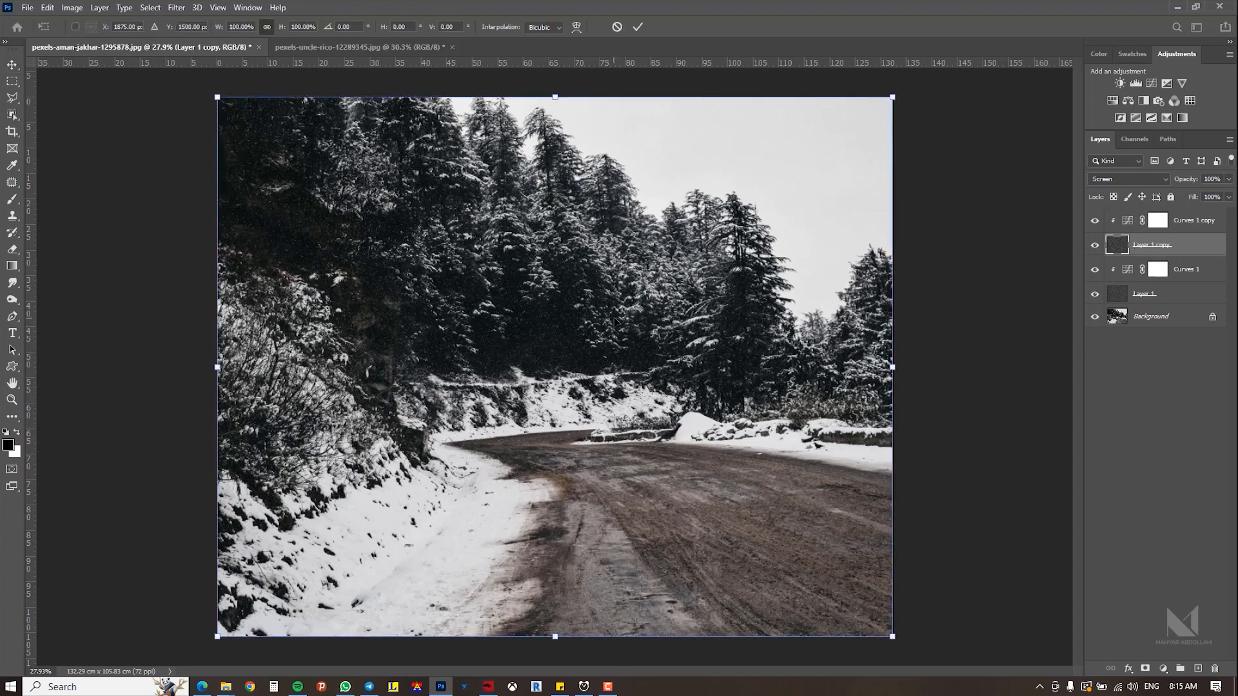
key(ctrl+minus)
key(ctrl+minus)
key(ctrl+minus)
drag(706, 246, 913, 173)
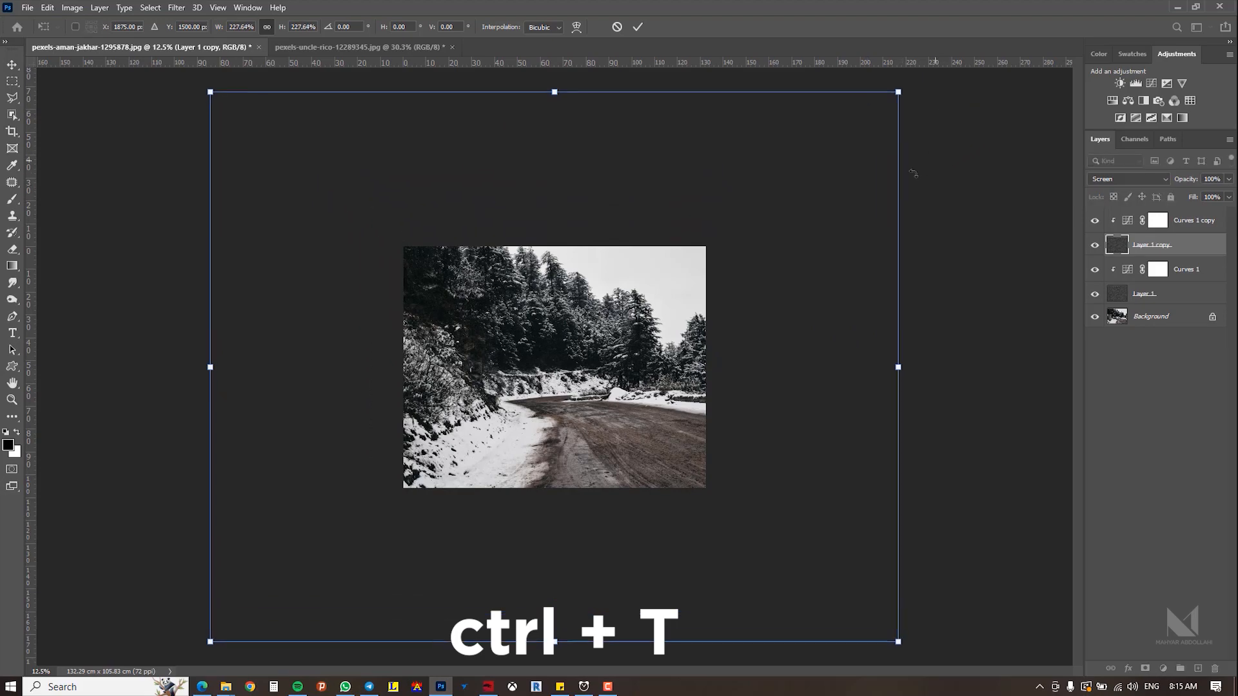
key(ctrl+minus)
drag(784, 184, 843, 135)
key(ctrl+plus)
key(ctrl+plus)
key(ctrl+plus)
key(ctrl+plus)
key(ctrl+plus)
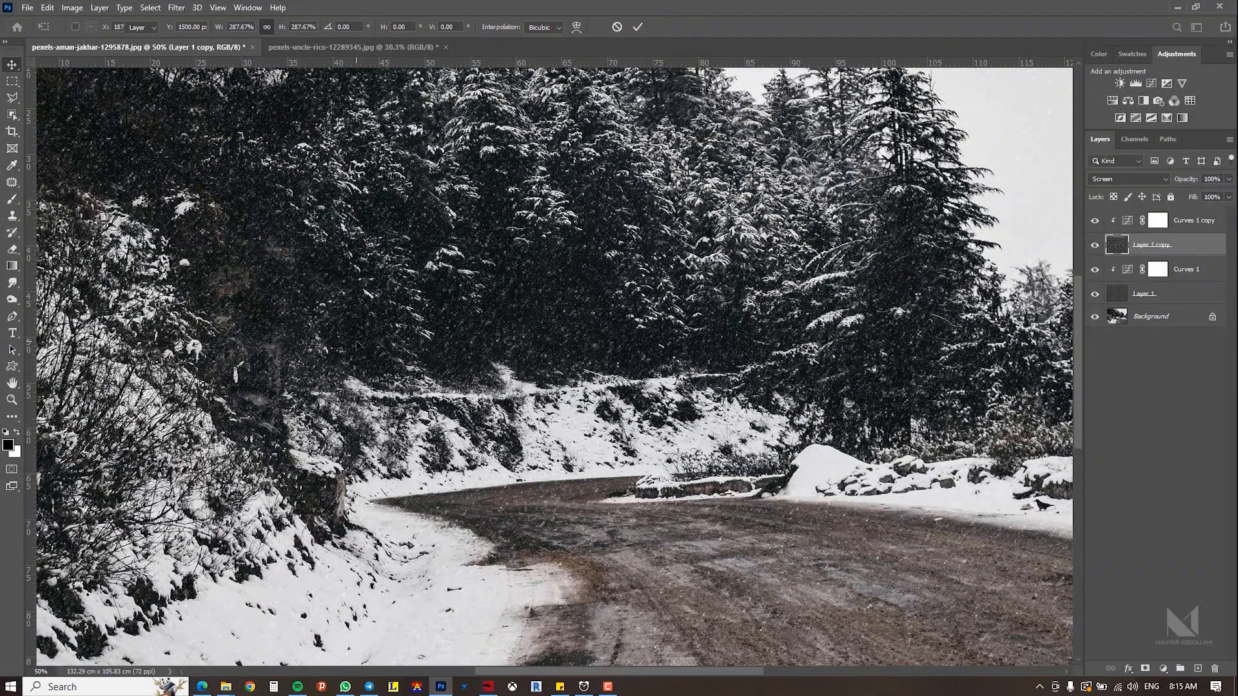
key(Return)
ctrl+alt+click(540, 274)
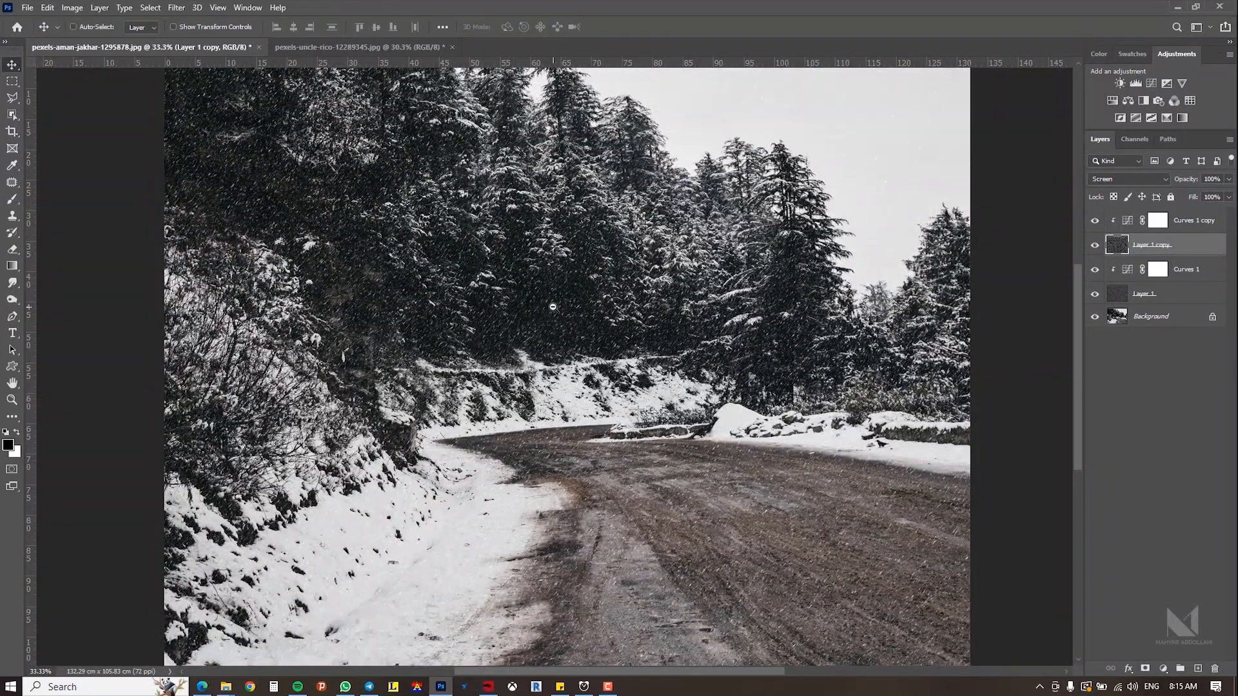
drag(547, 308, 553, 316)
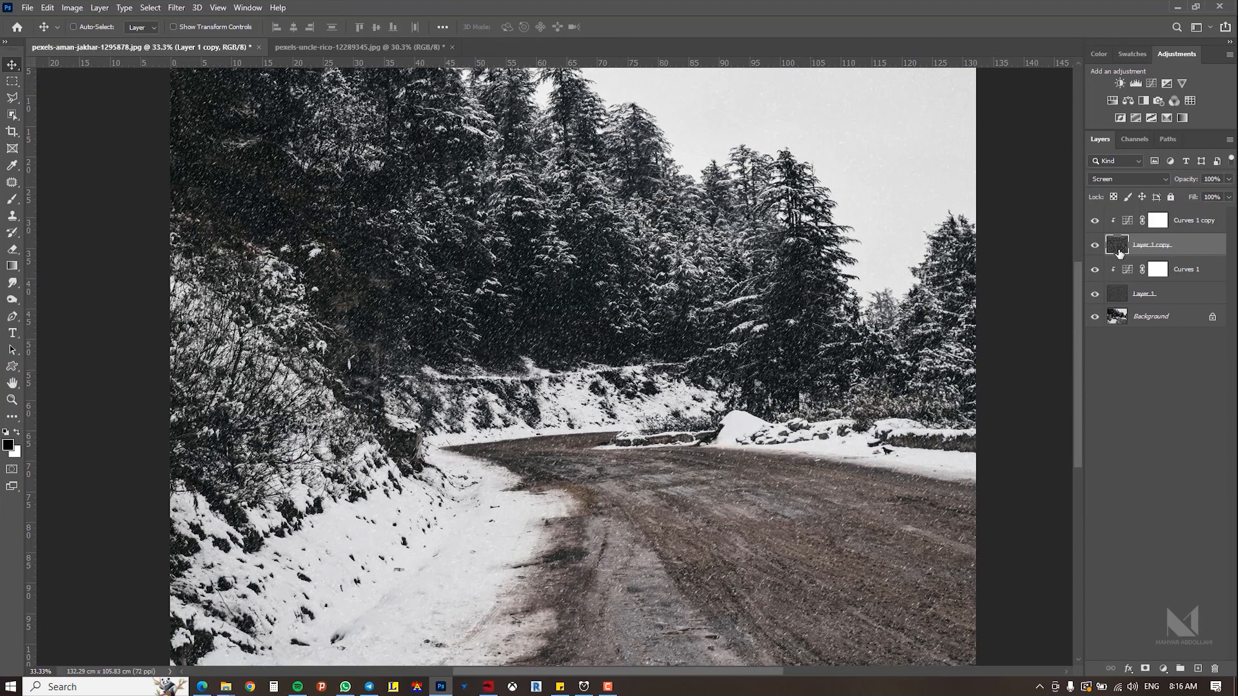
Step: Add a layer mask to the duplicated noise layer and fill it with Render Clouds
click(1145, 669)
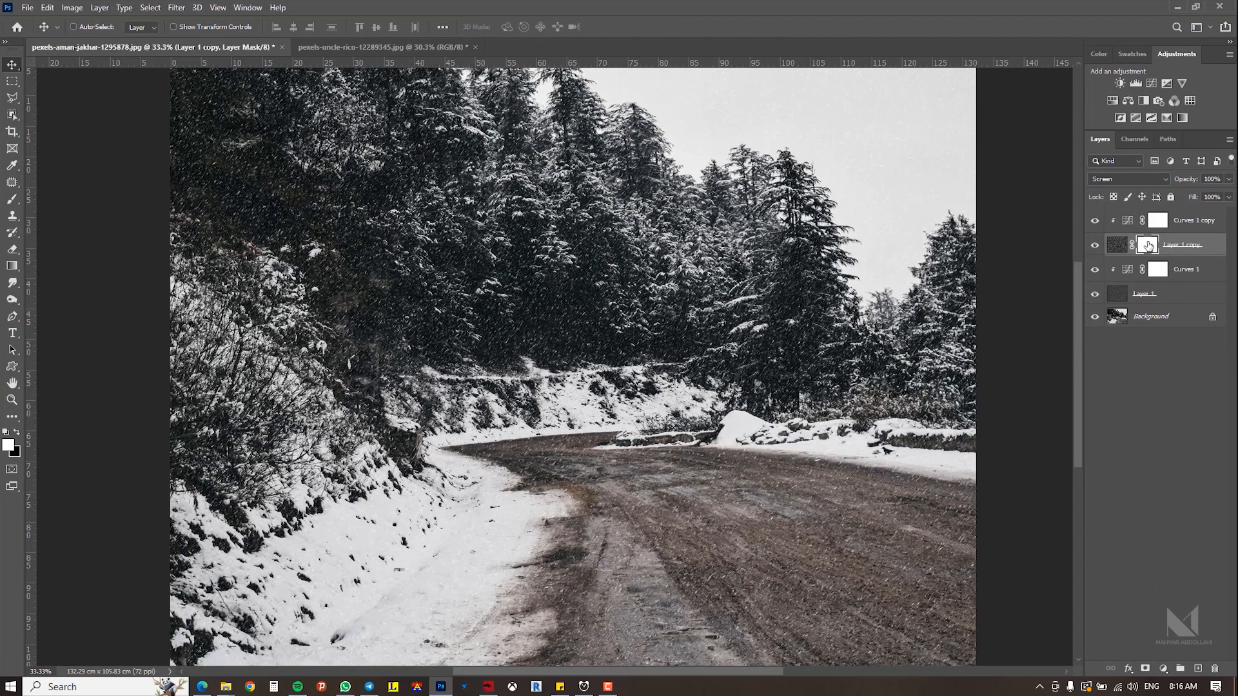
click(176, 7)
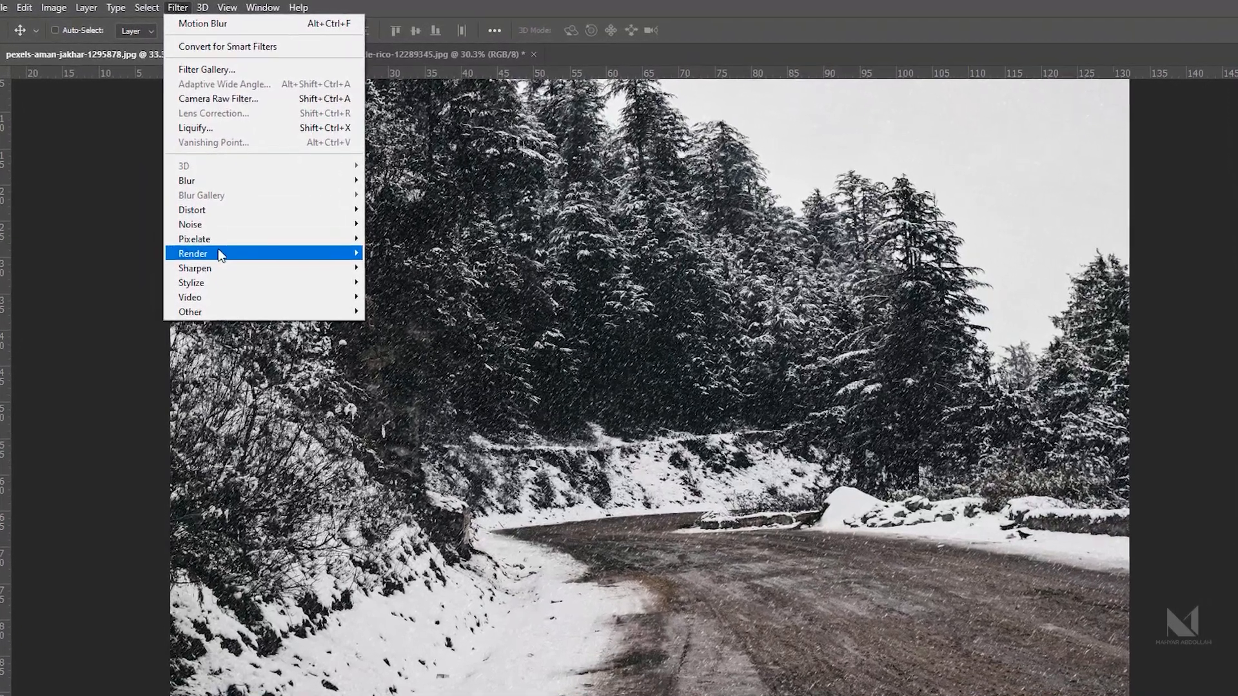
mouse_move(200, 246)
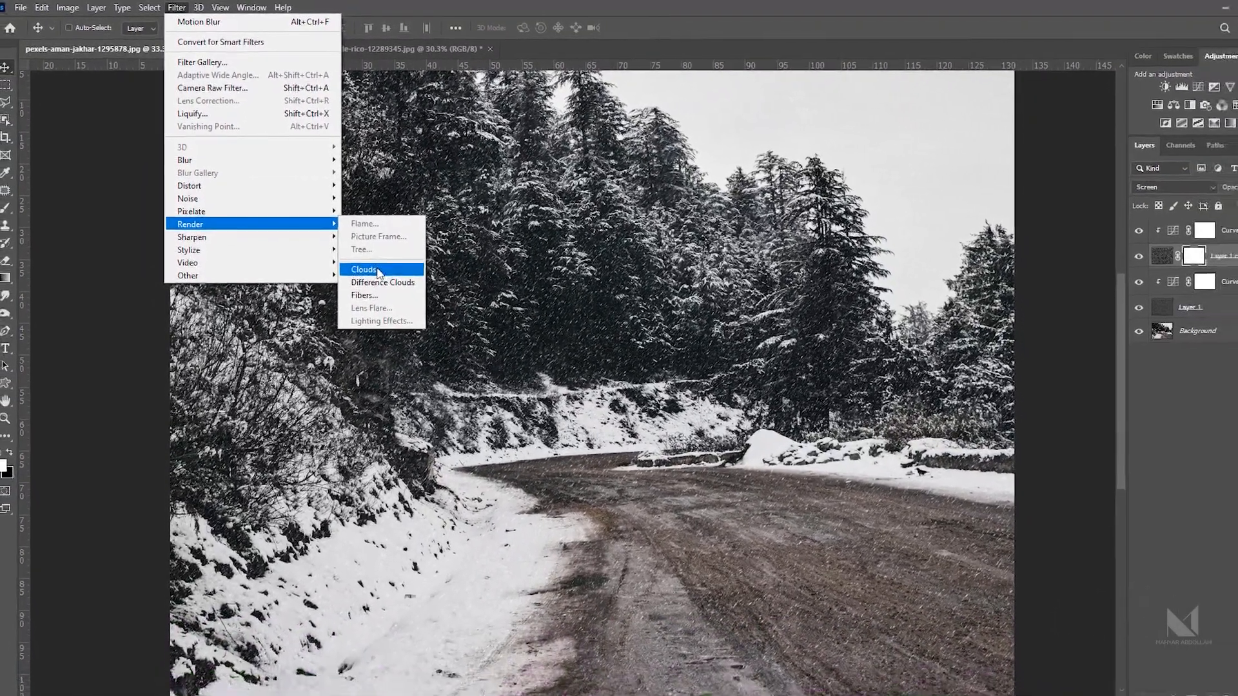
click(378, 270)
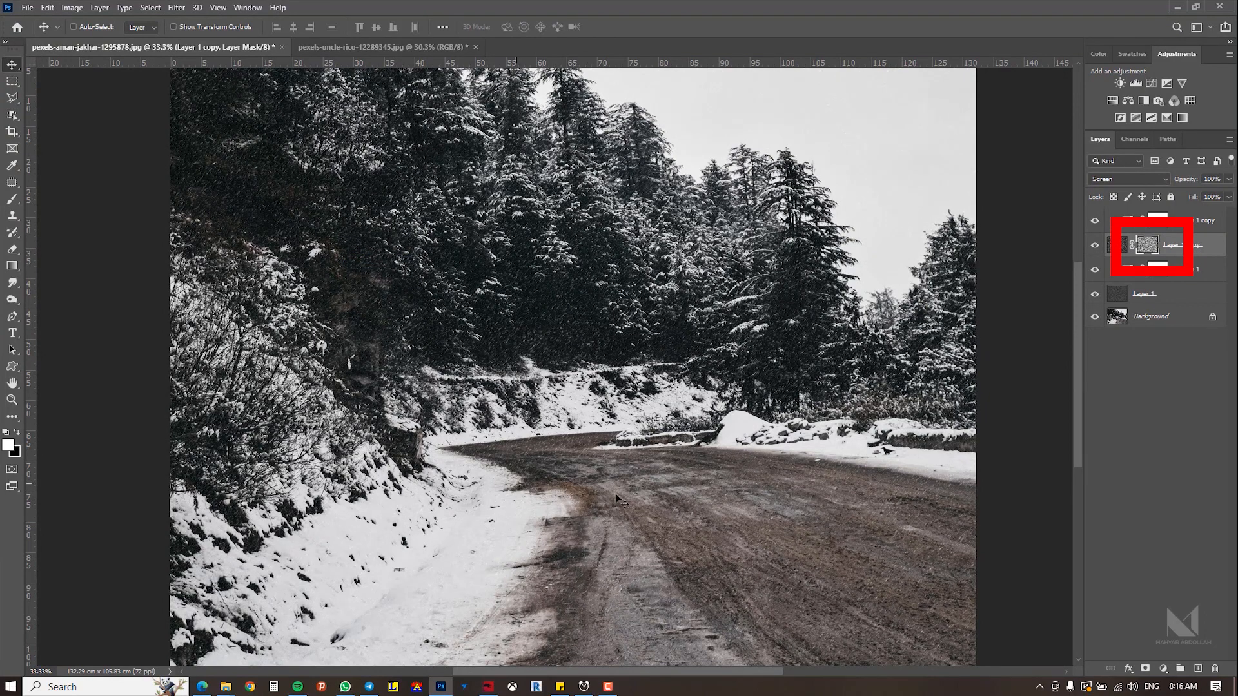
Step: Hide the original noise layer to preview the masked duplicate alone
click(1095, 297)
click(578, 303)
click(566, 290)
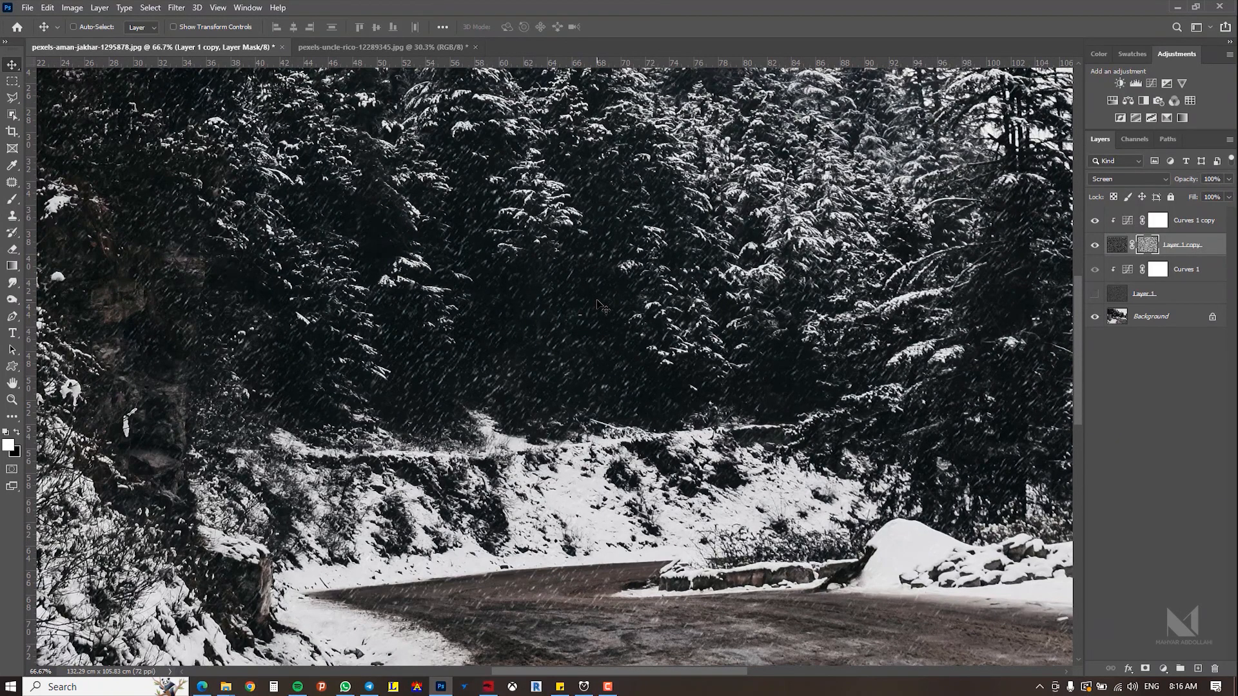
Step: View the duplicate's clouds mask and boost its contrast with an S-shaped Curves adjustment, then return to the normal view
alt+click(1152, 248)
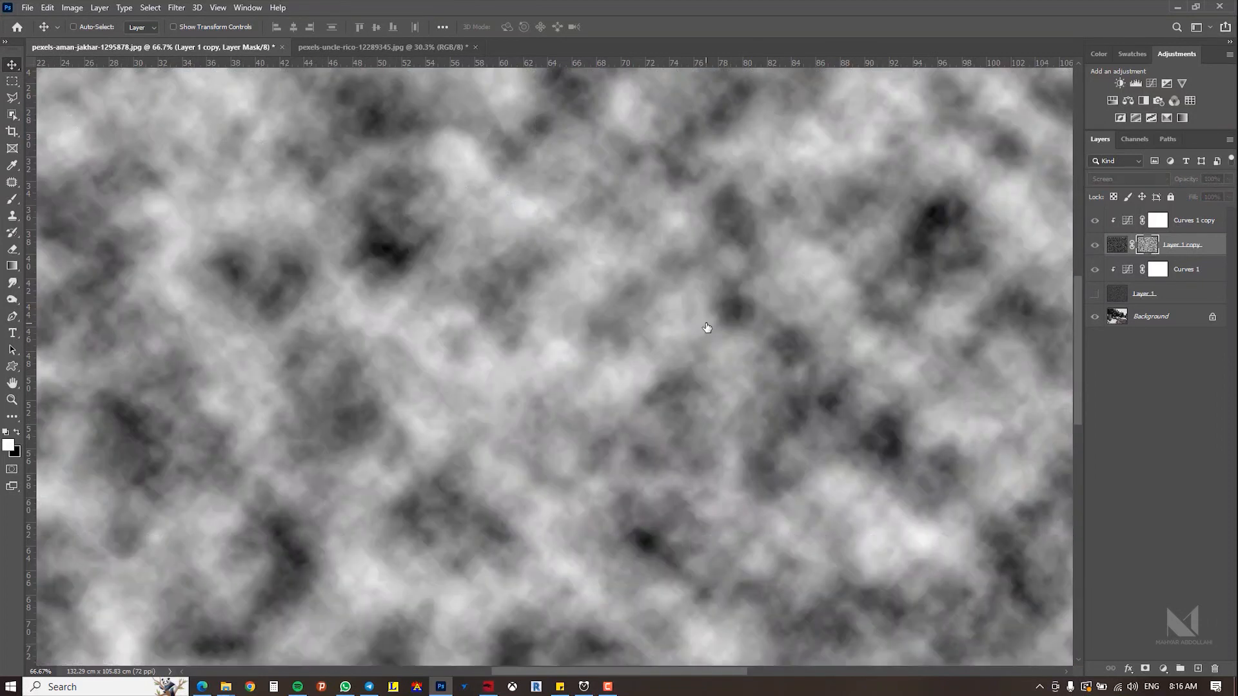
alt+click(701, 324)
alt+click(702, 323)
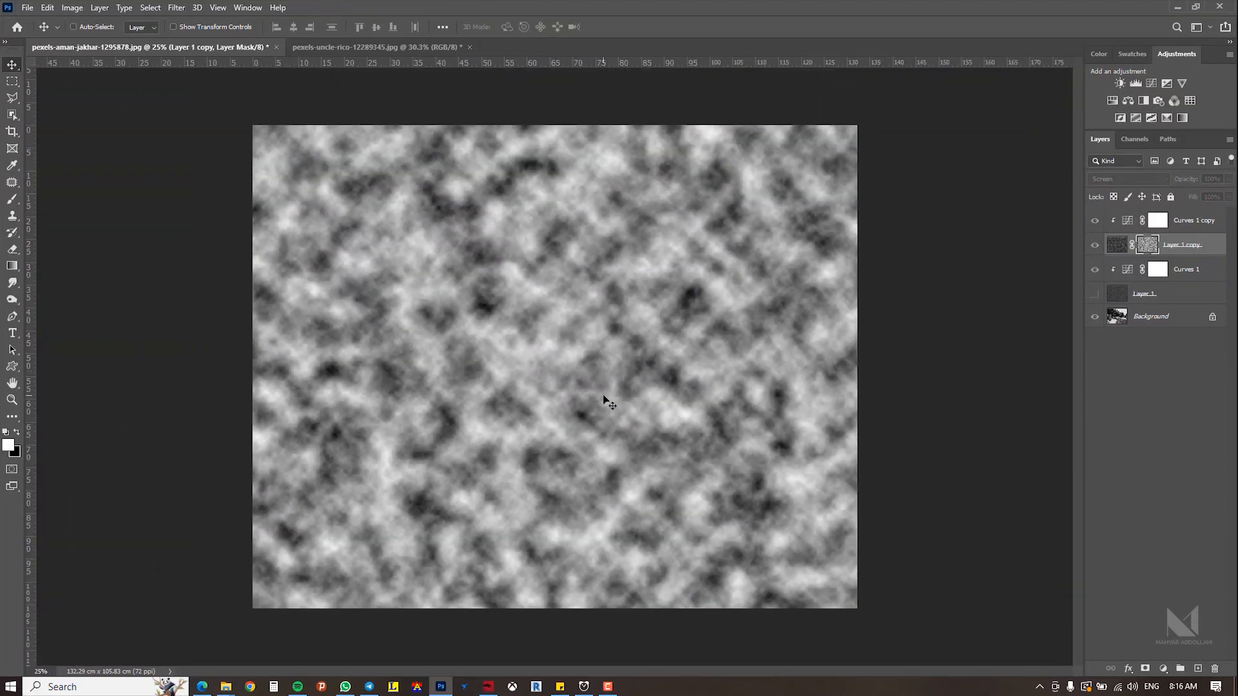
click(75, 7)
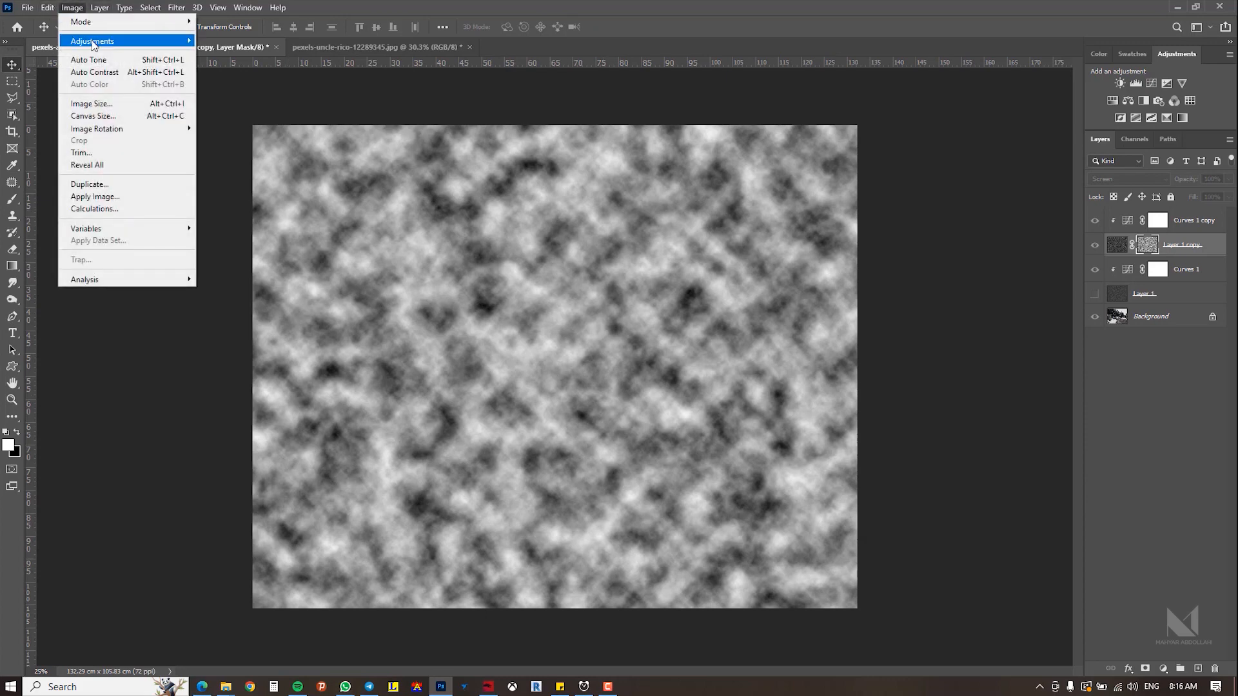
mouse_move(96, 41)
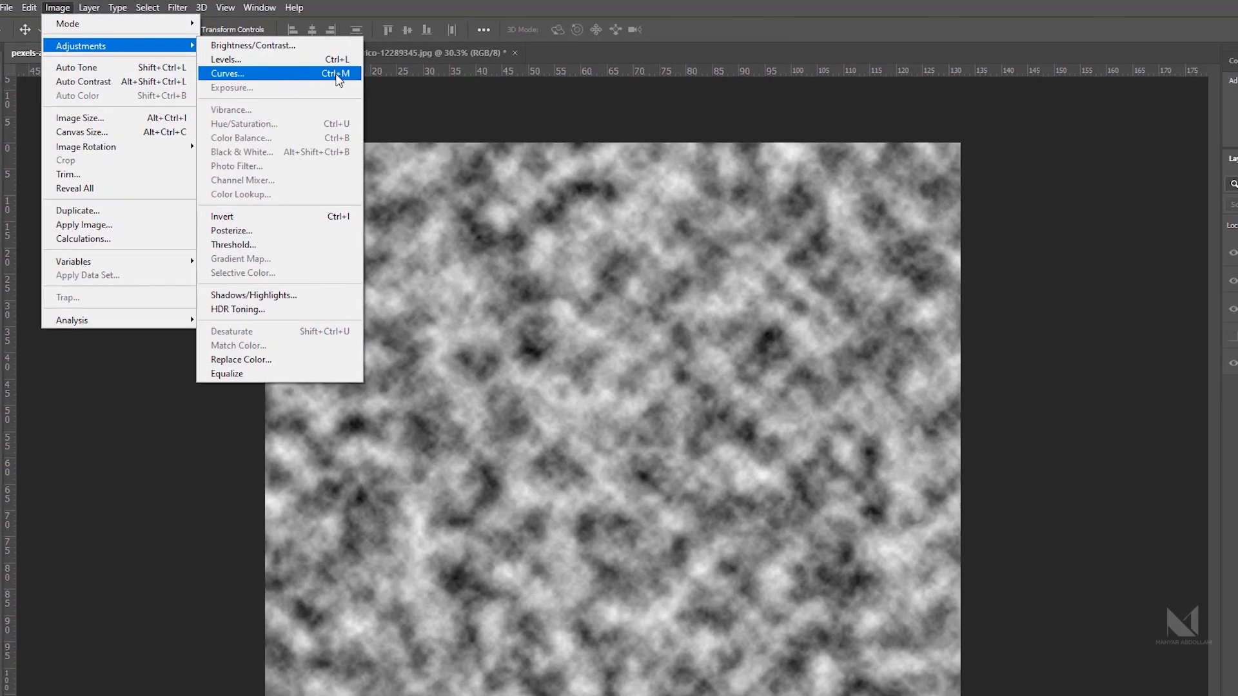
click(331, 74)
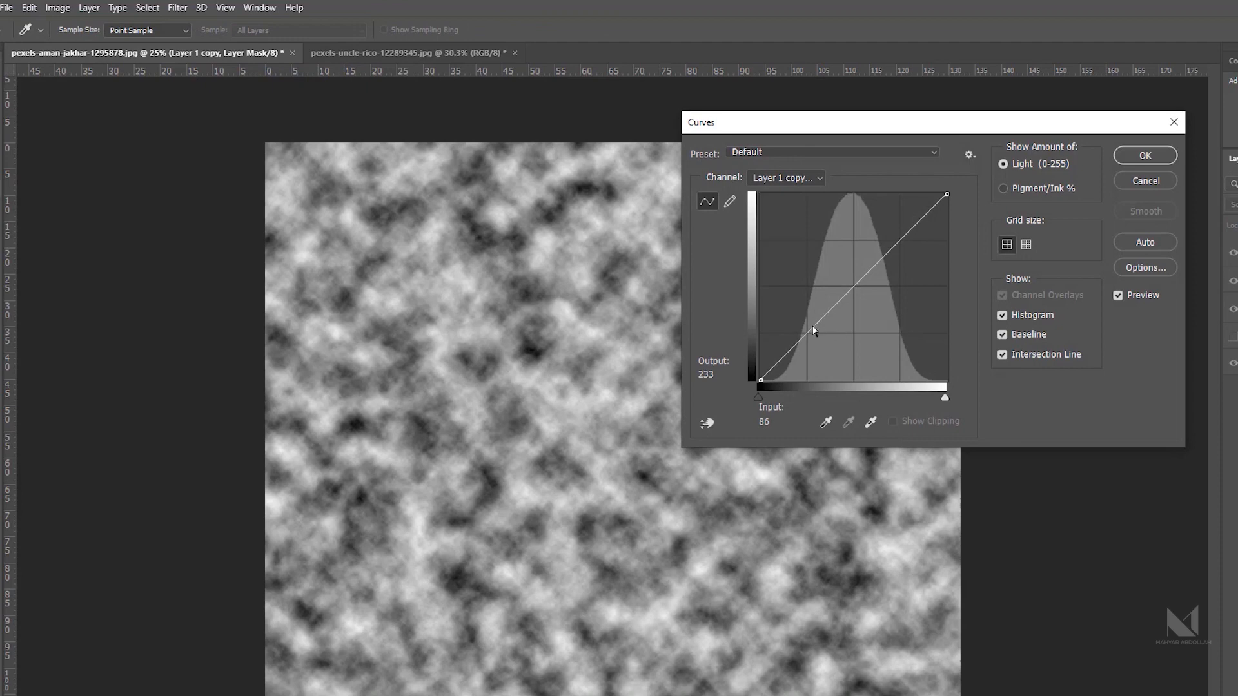
drag(815, 325, 821, 350)
drag(897, 267, 883, 235)
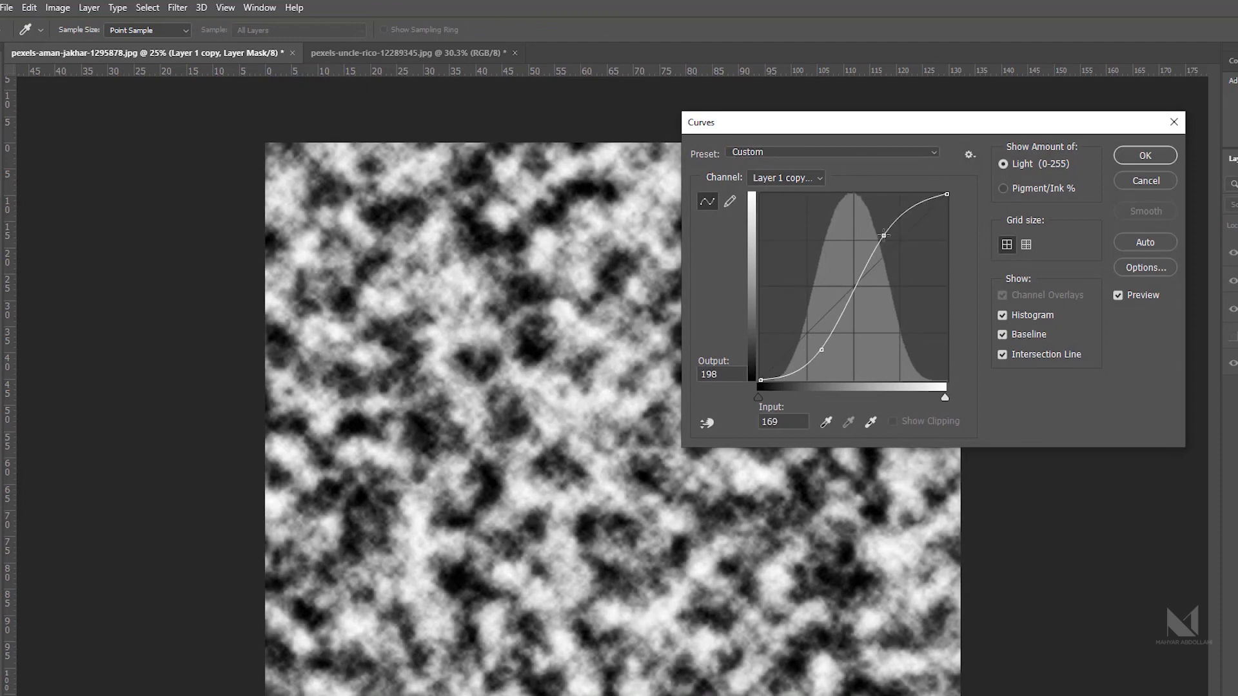
drag(823, 351, 825, 350)
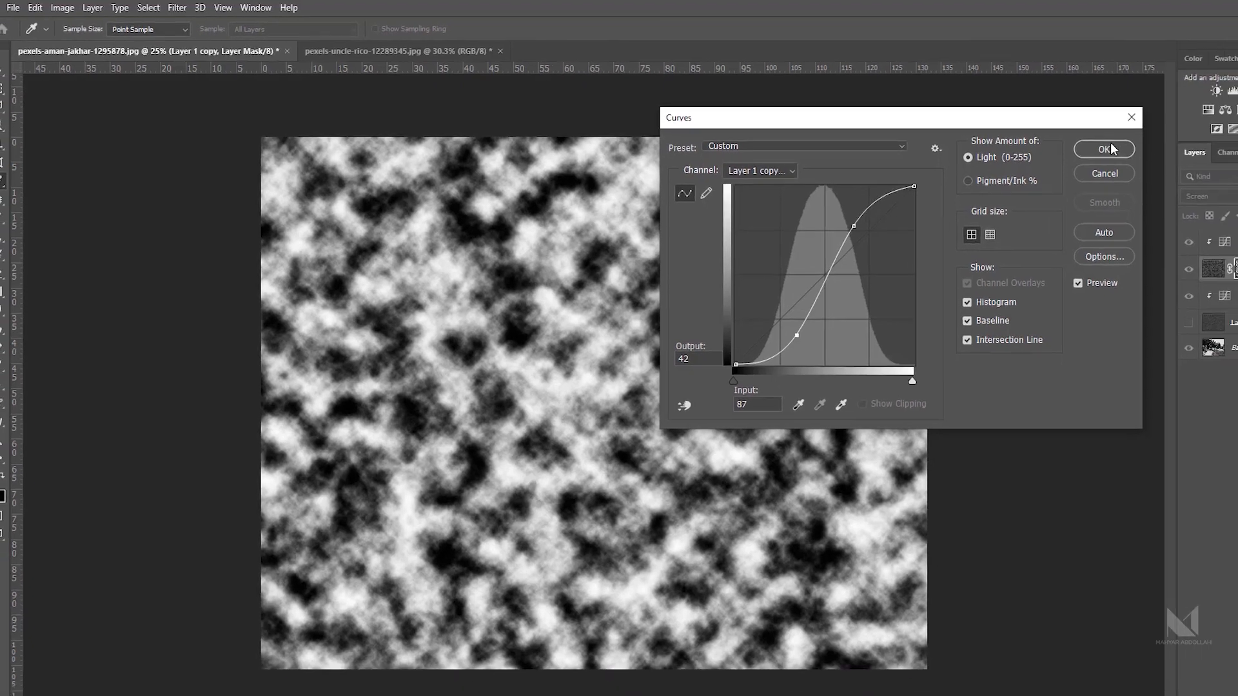
click(1149, 154)
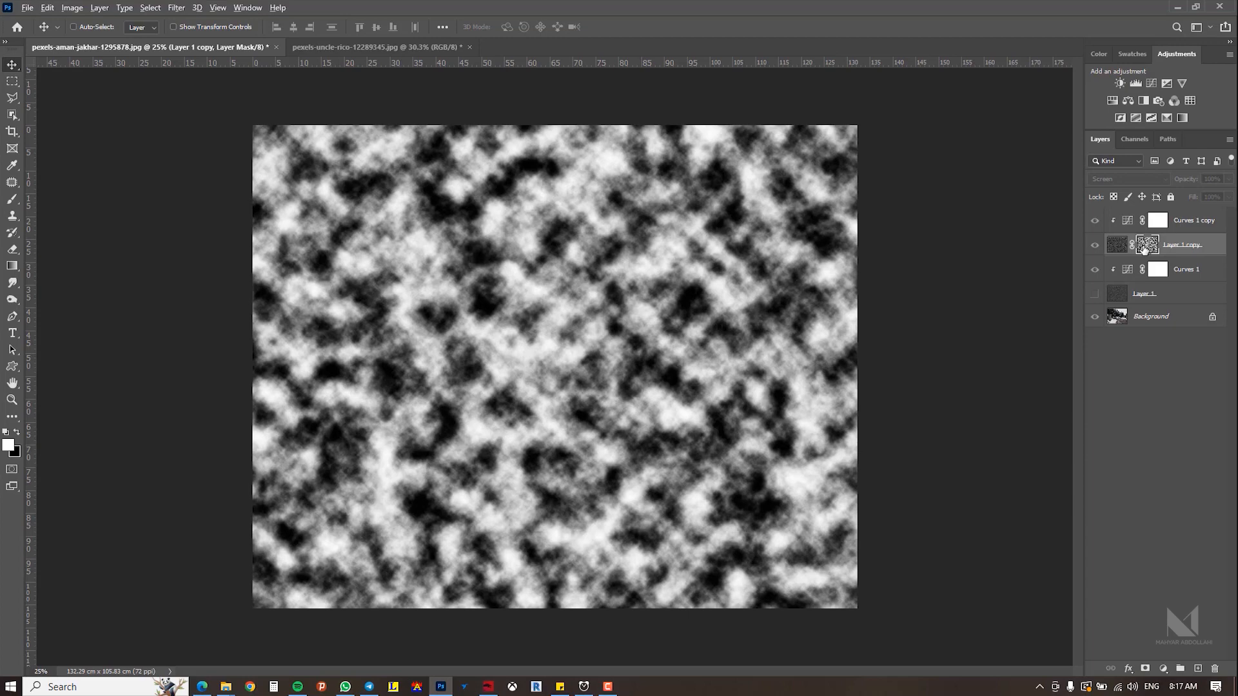
alt+click(1144, 250)
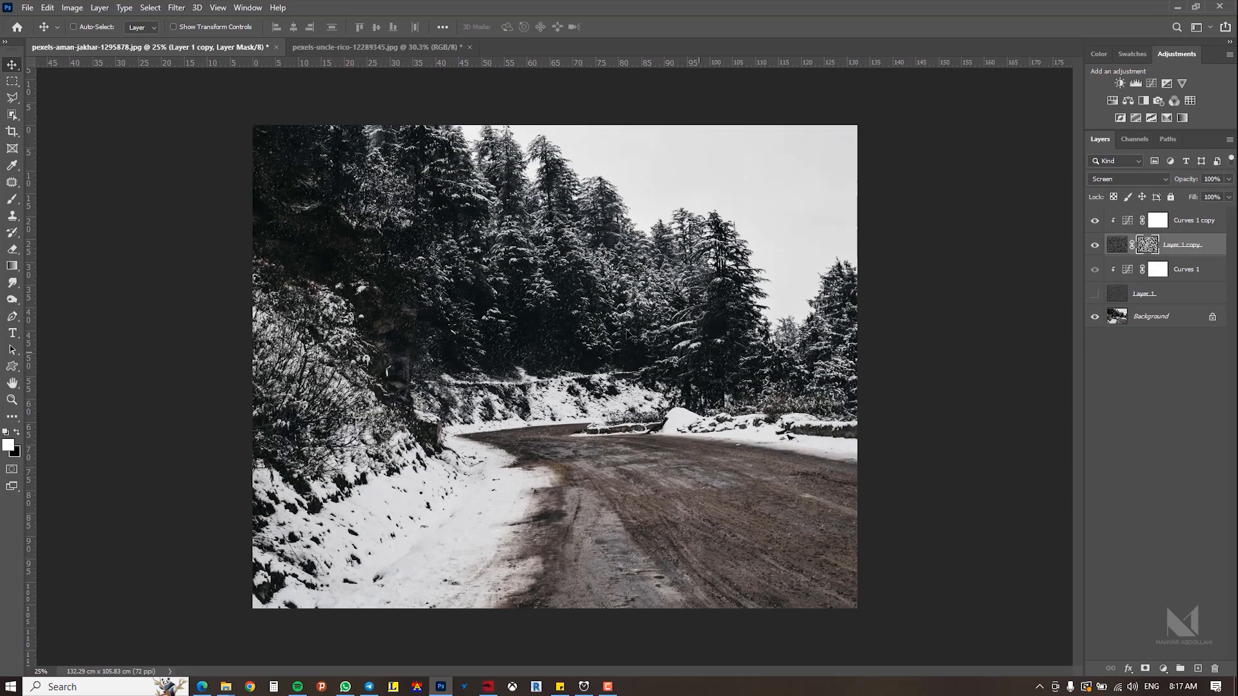
Step: Make the original noise layer visible again to view both snow layers together
key(ctrl+plus)
key(ctrl+plus)
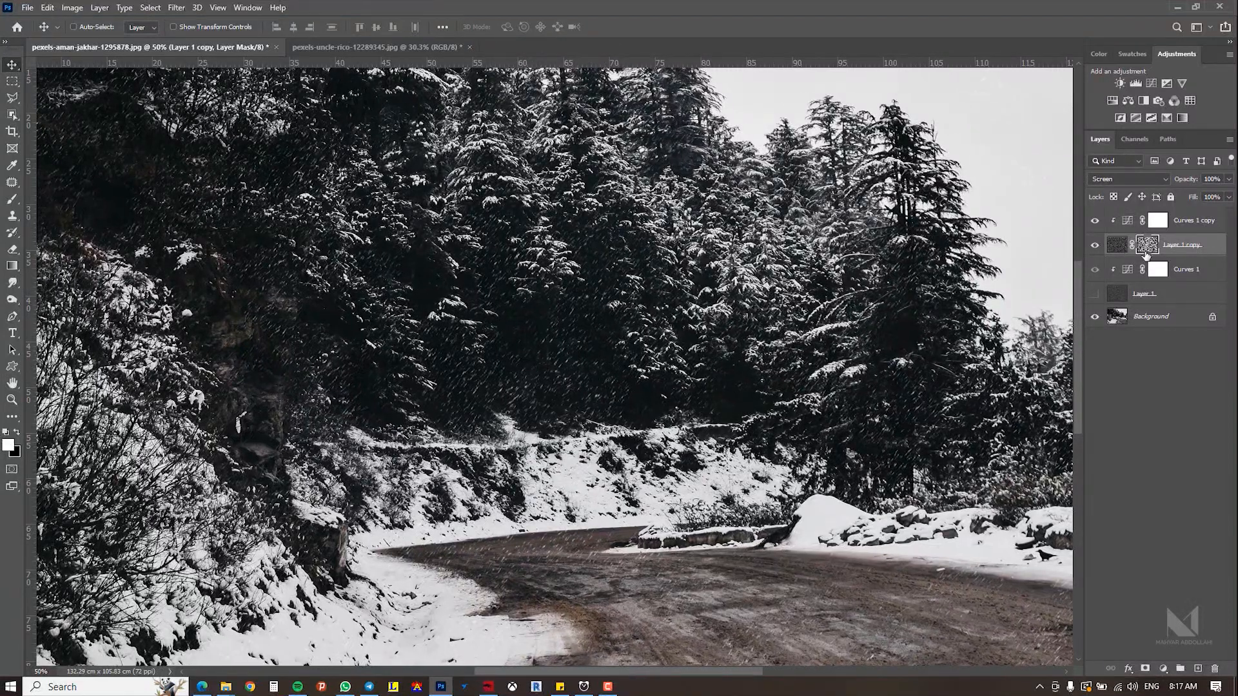
click(1175, 293)
click(1094, 295)
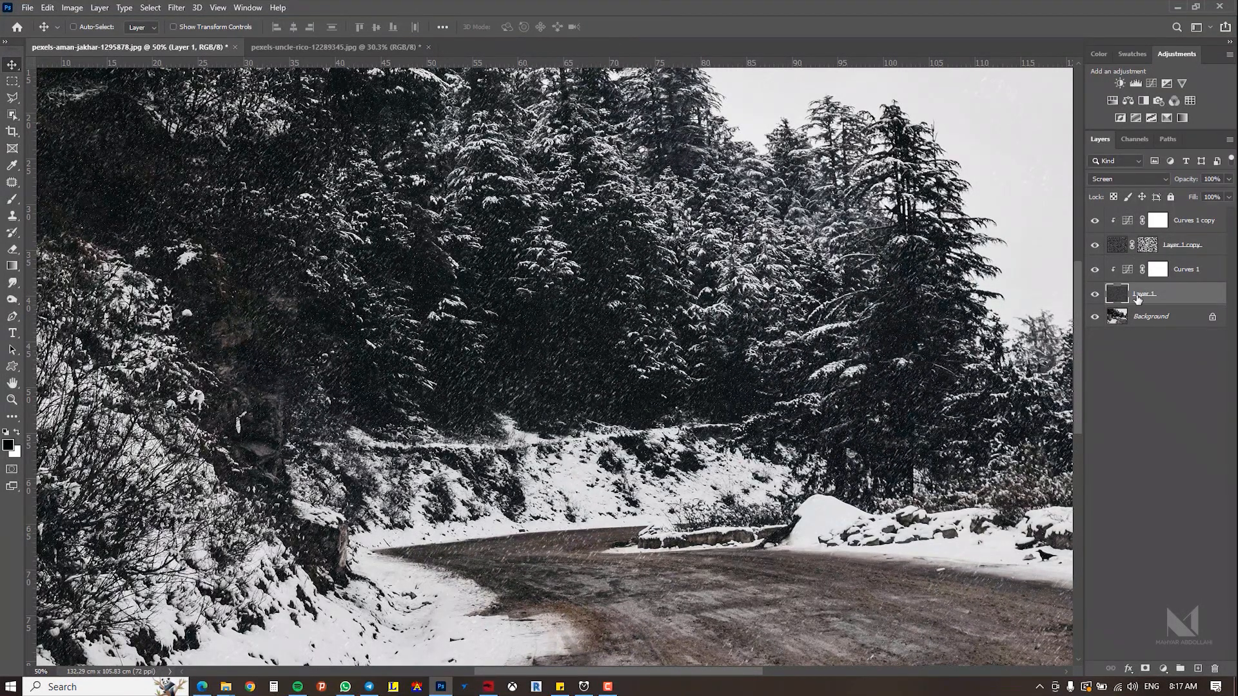
scroll(620, 373, down, 1)
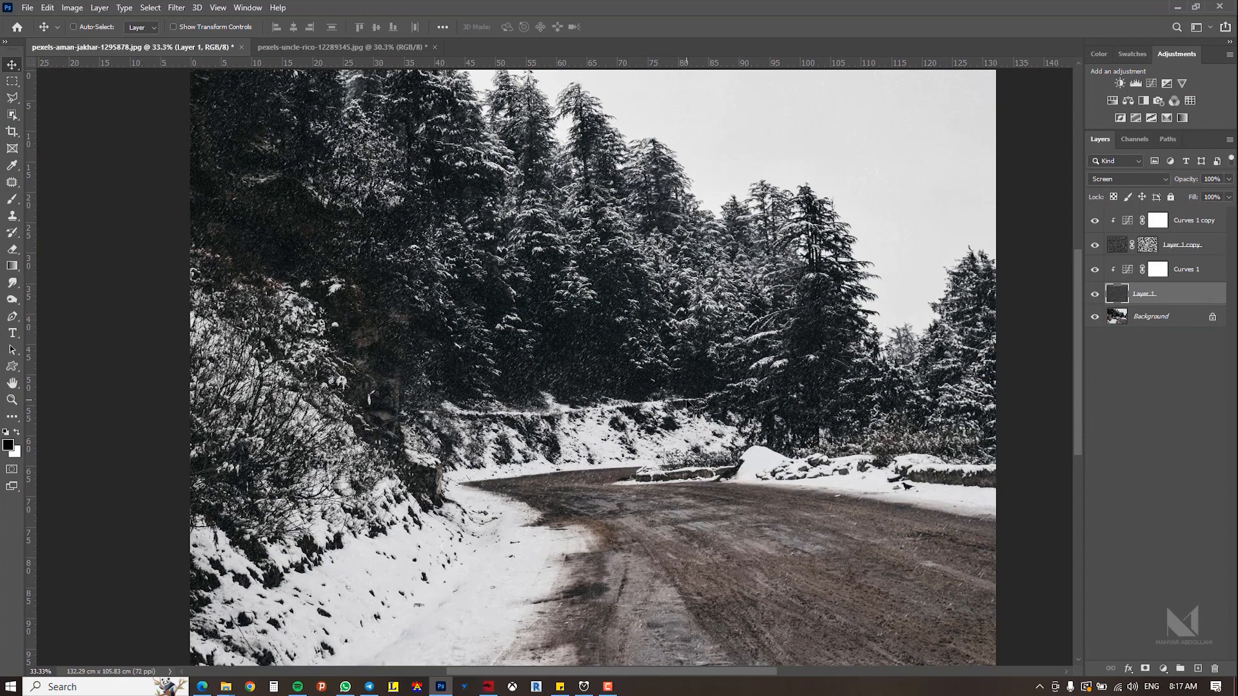
drag(575, 415, 581, 415)
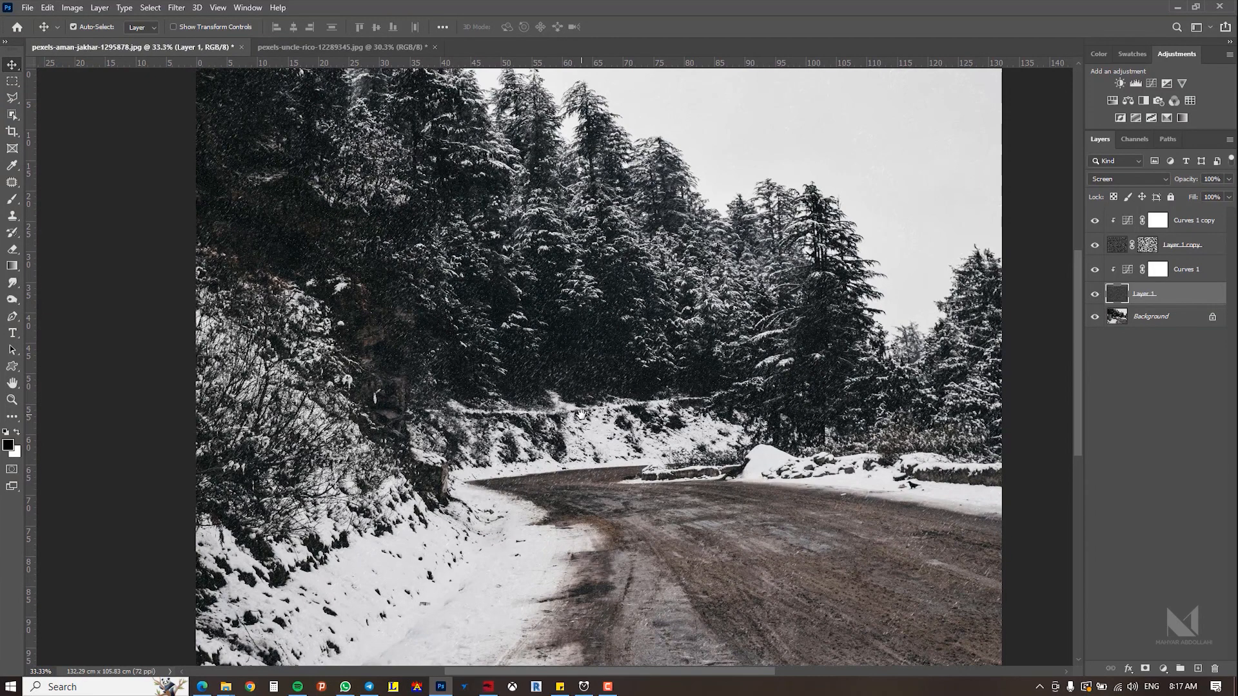
key(ctrl+0)
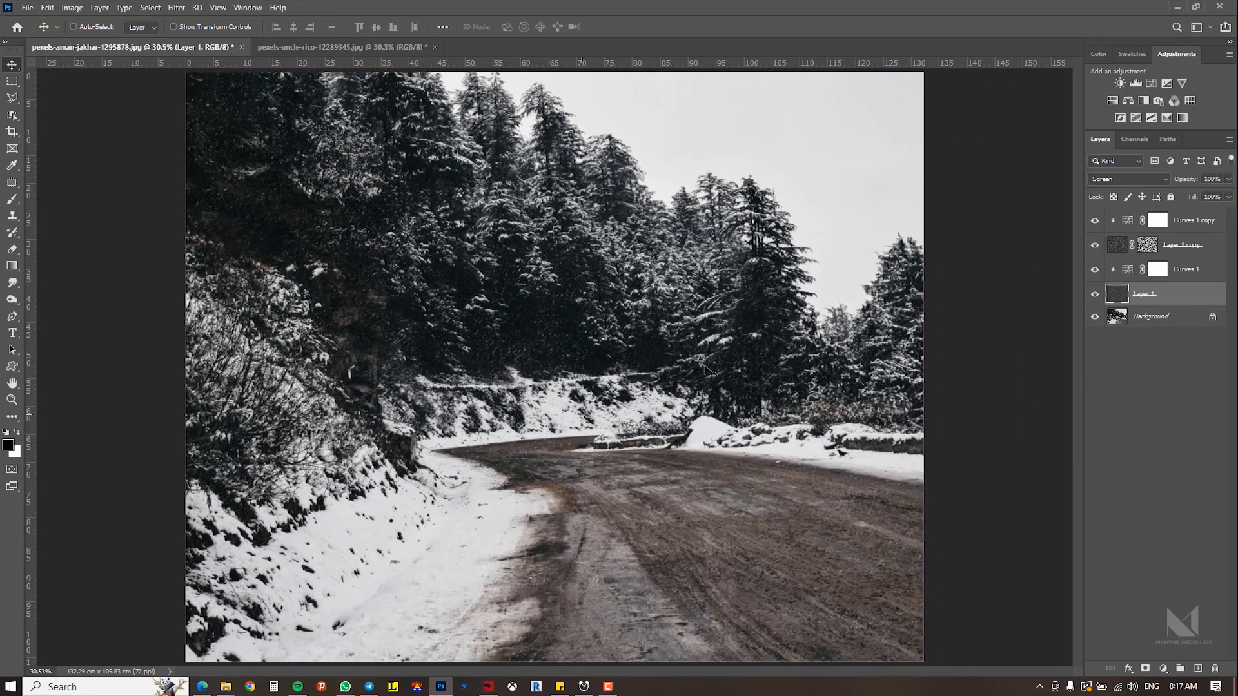
ctrl+click(529, 313)
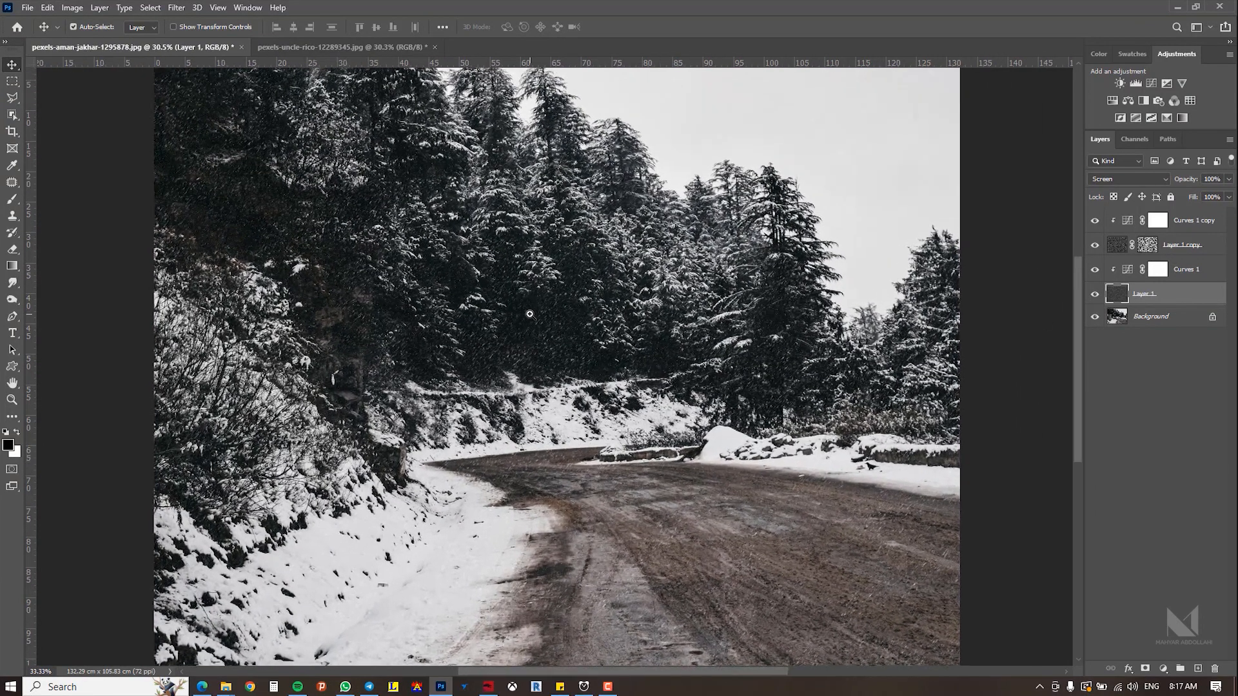
ctrl+click(529, 314)
ctrl+click(529, 313)
ctrl+alt+click(529, 314)
ctrl+alt+click(529, 314)
ctrl+alt+click(530, 314)
ctrl+click(529, 314)
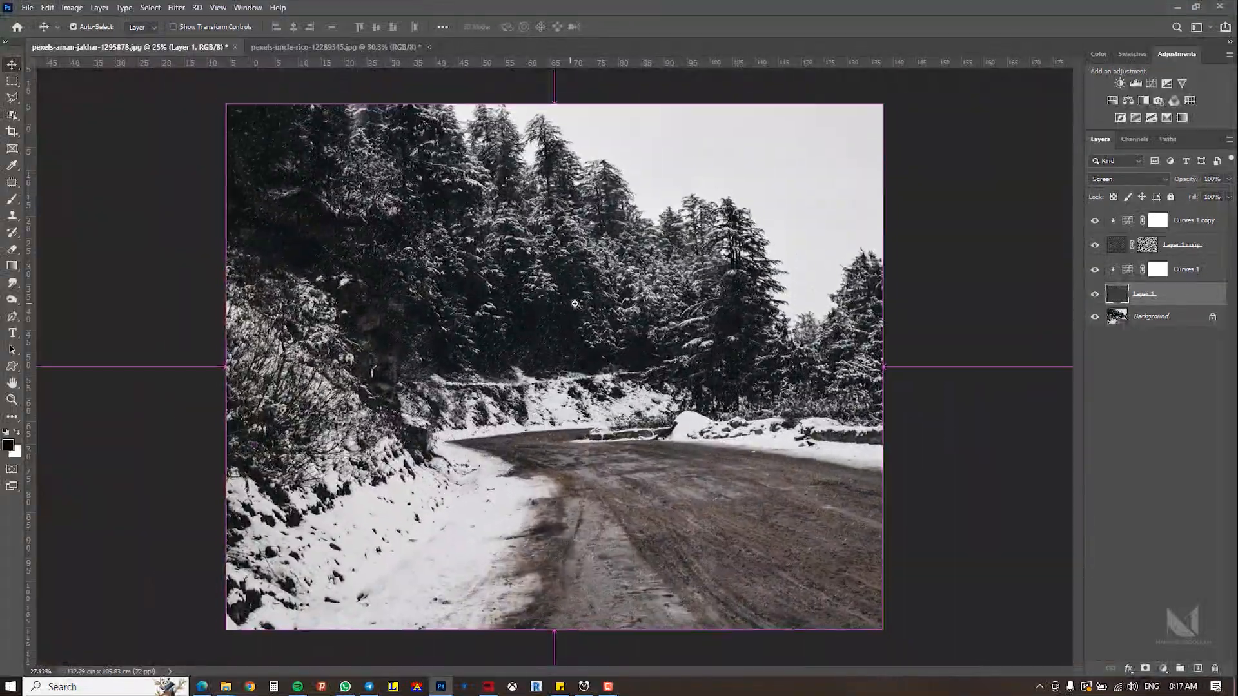
Step: Duplicate the masked noise layer together with its clipped Curves adjustment and select the new noise copy
click(1182, 245)
ctrl+click(1182, 223)
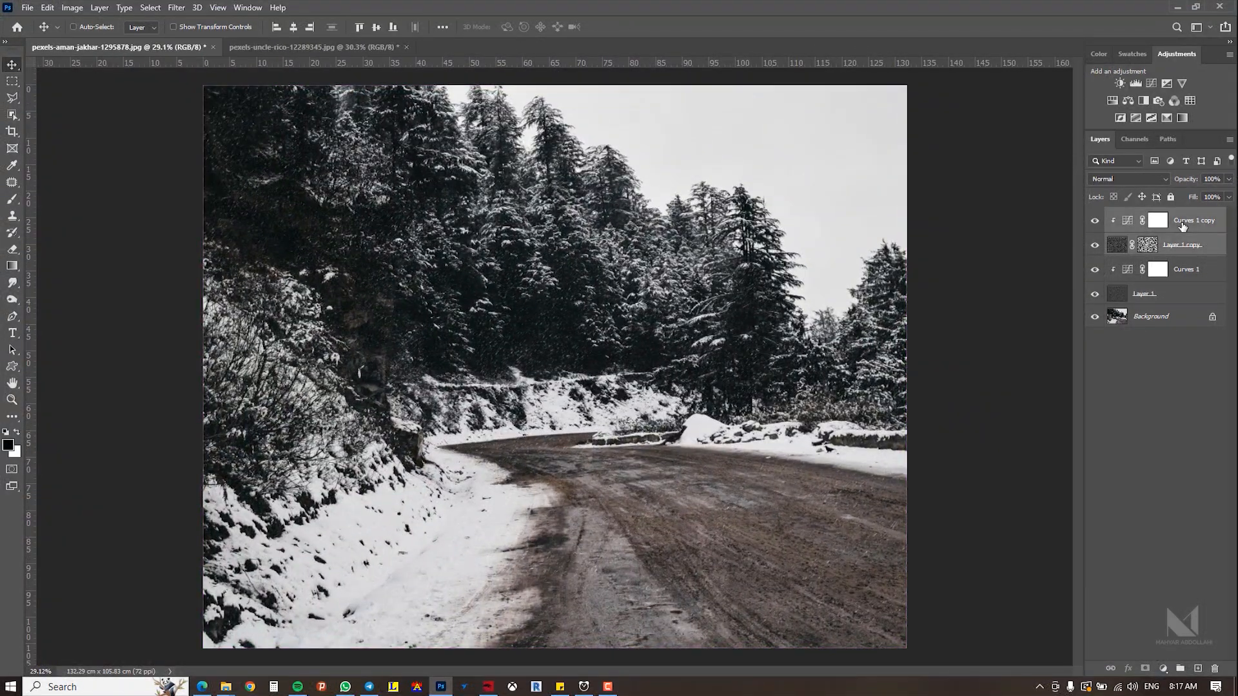
key(ctrl+j)
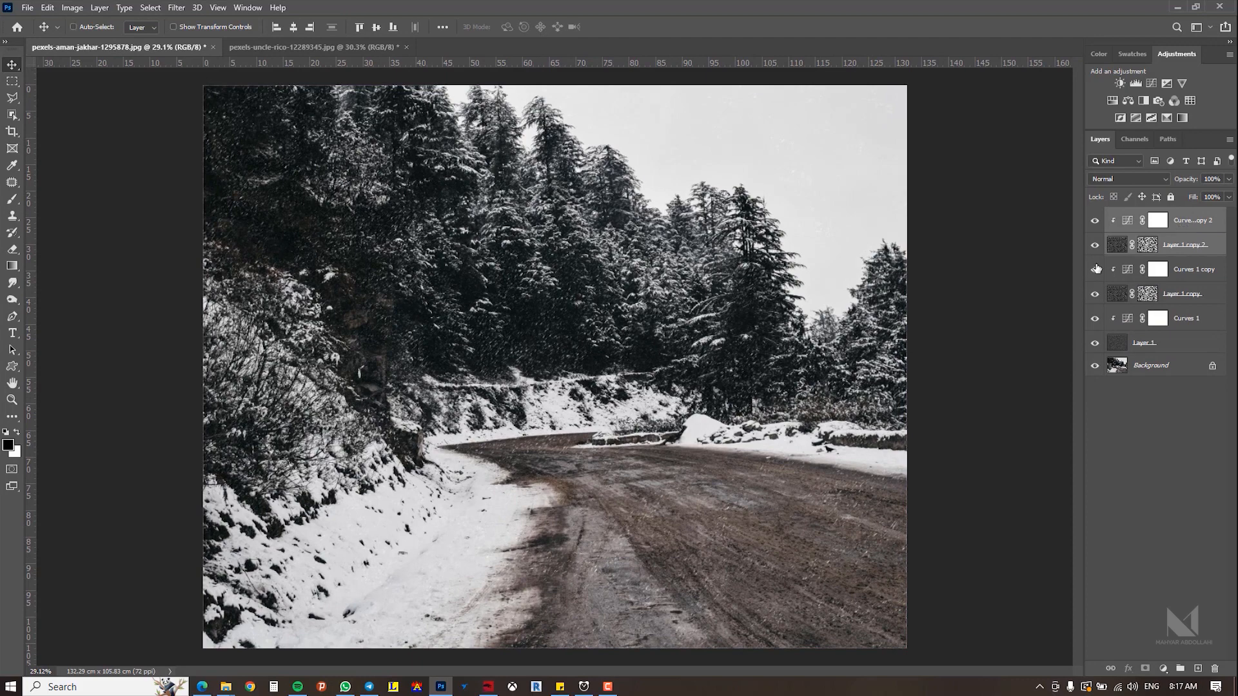
click(1205, 245)
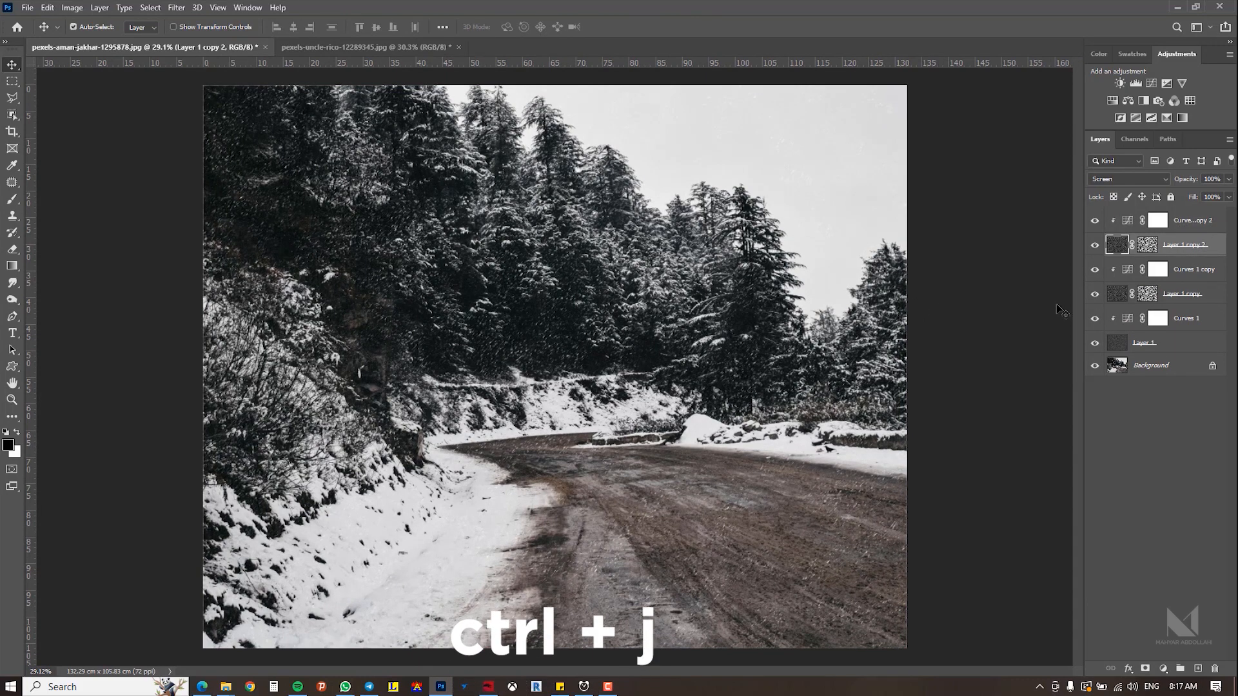
Step: Scale the newest noise layer up to about 244% so its snowflakes become even larger
key(ctrl+t)
key(ctrl+minus)
key(ctrl+minus)
key(ctrl+minus)
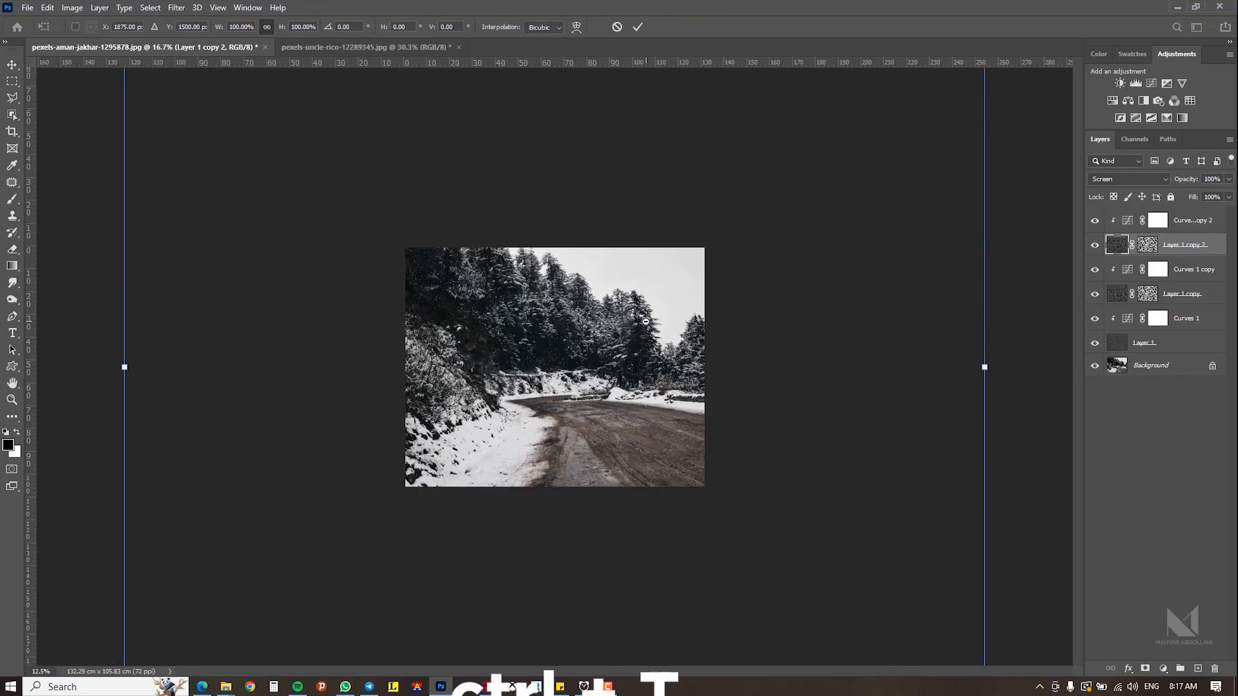
key(ctrl+minus)
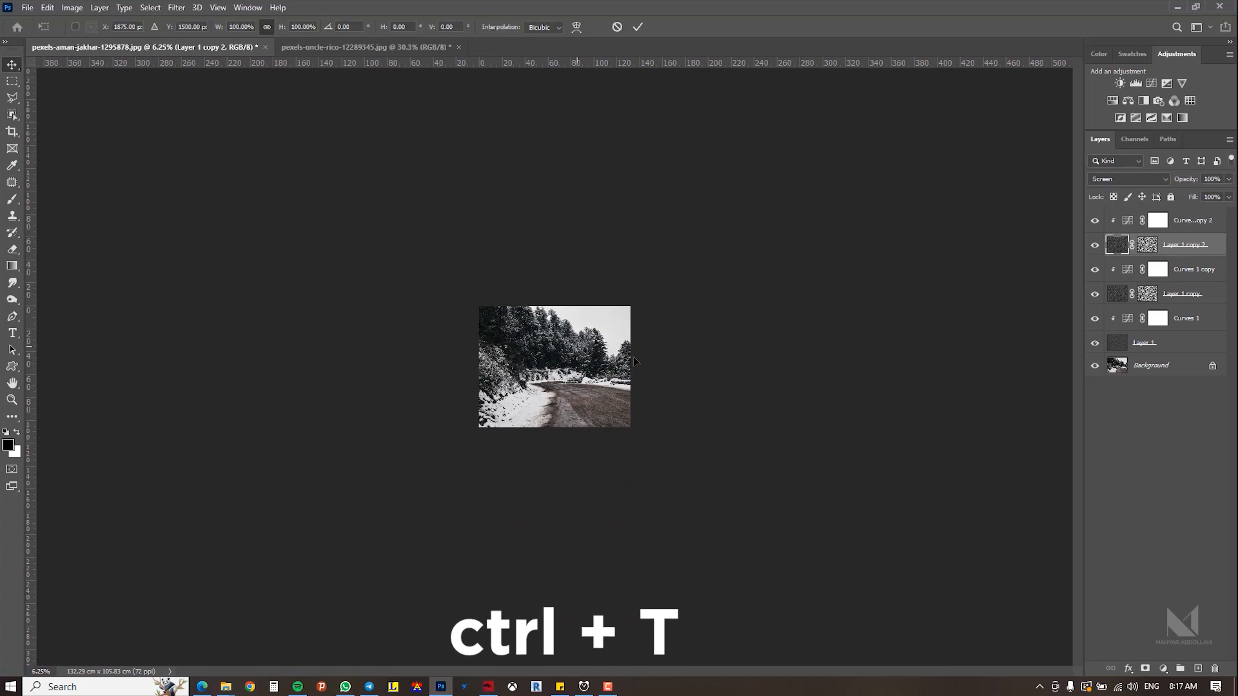
drag(777, 192, 1039, 101)
scroll(777, 368, down, 3)
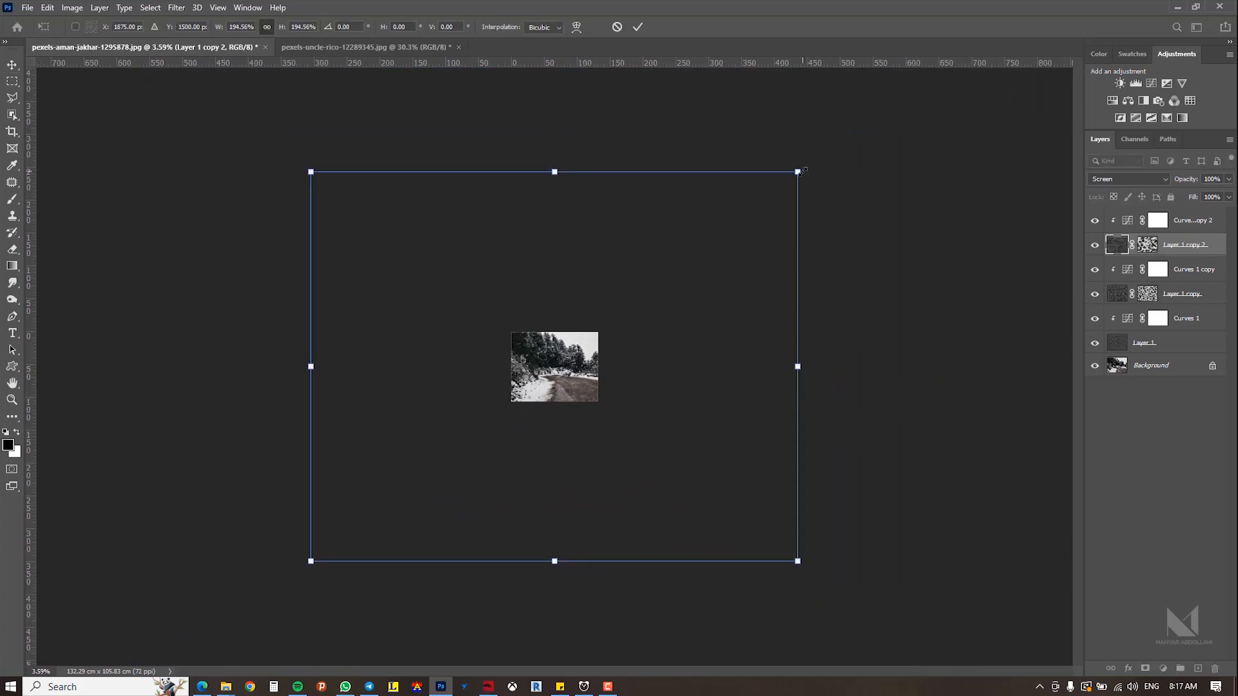
drag(798, 172, 857, 122)
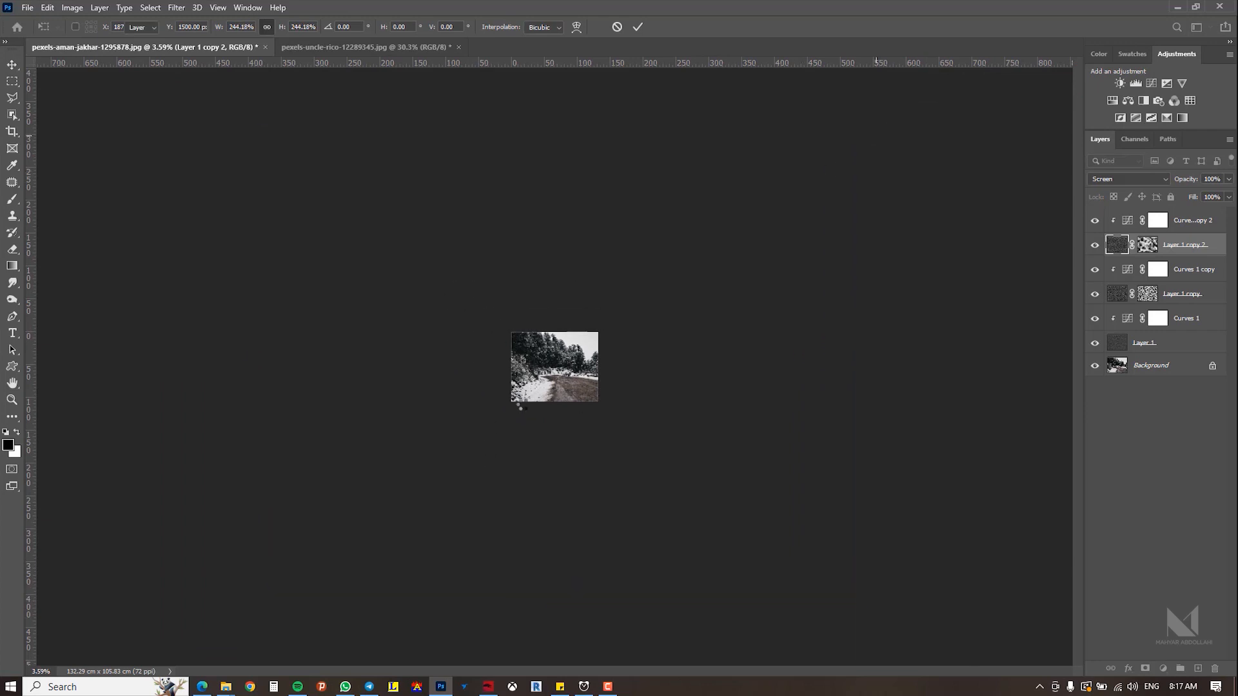
key(Return)
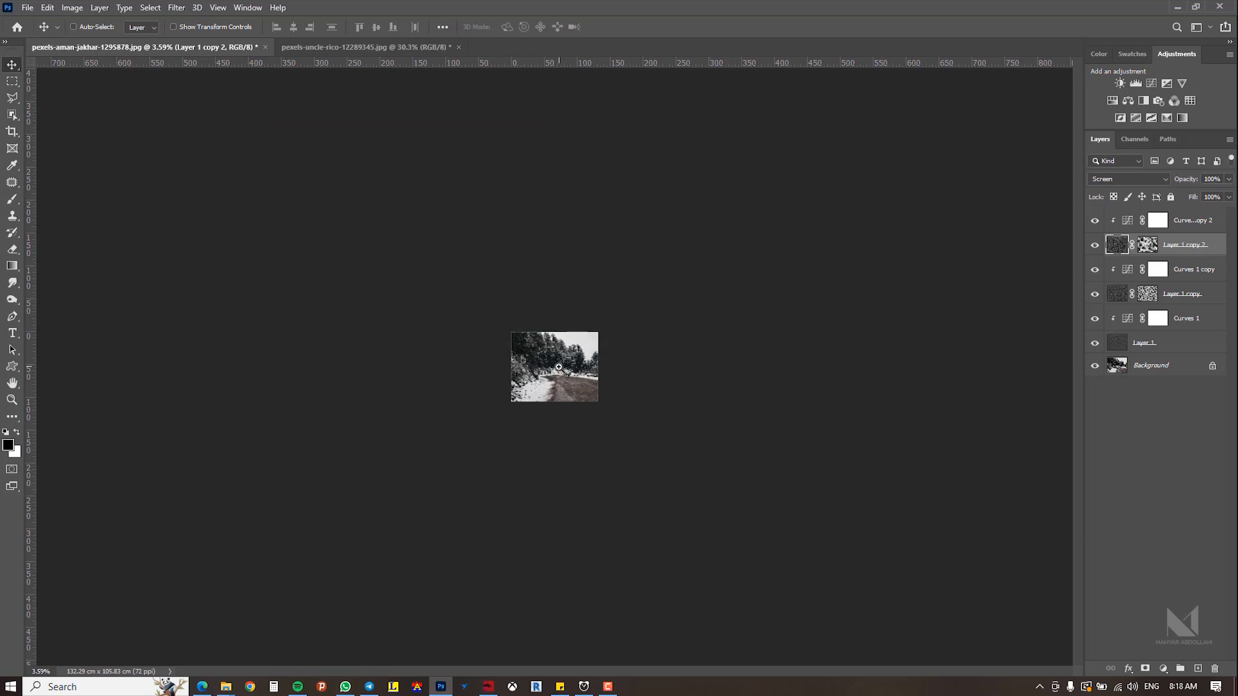
Step: Hide the other two noise layers to preview the largest snow layer alone
key(ctrl+plus)
key(ctrl+plus)
key(ctrl+plus)
key(ctrl+plus)
key(ctrl+plus)
key(ctrl+plus)
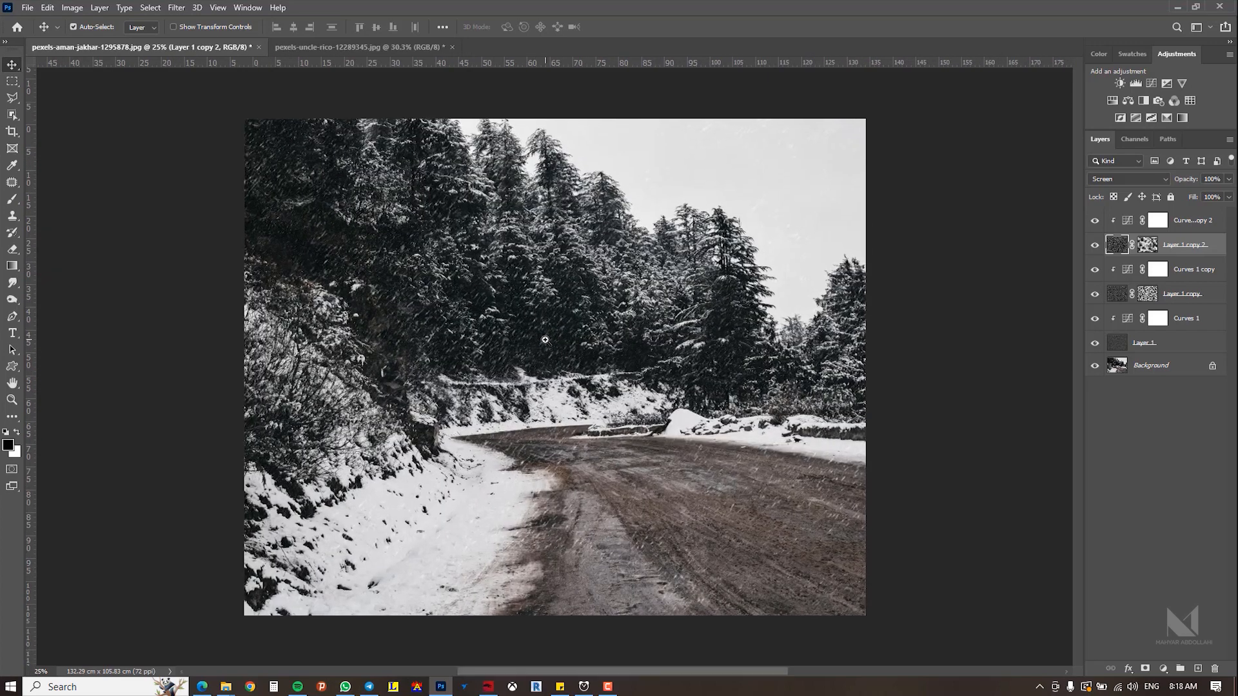
key(ctrl+plus)
click(1095, 294)
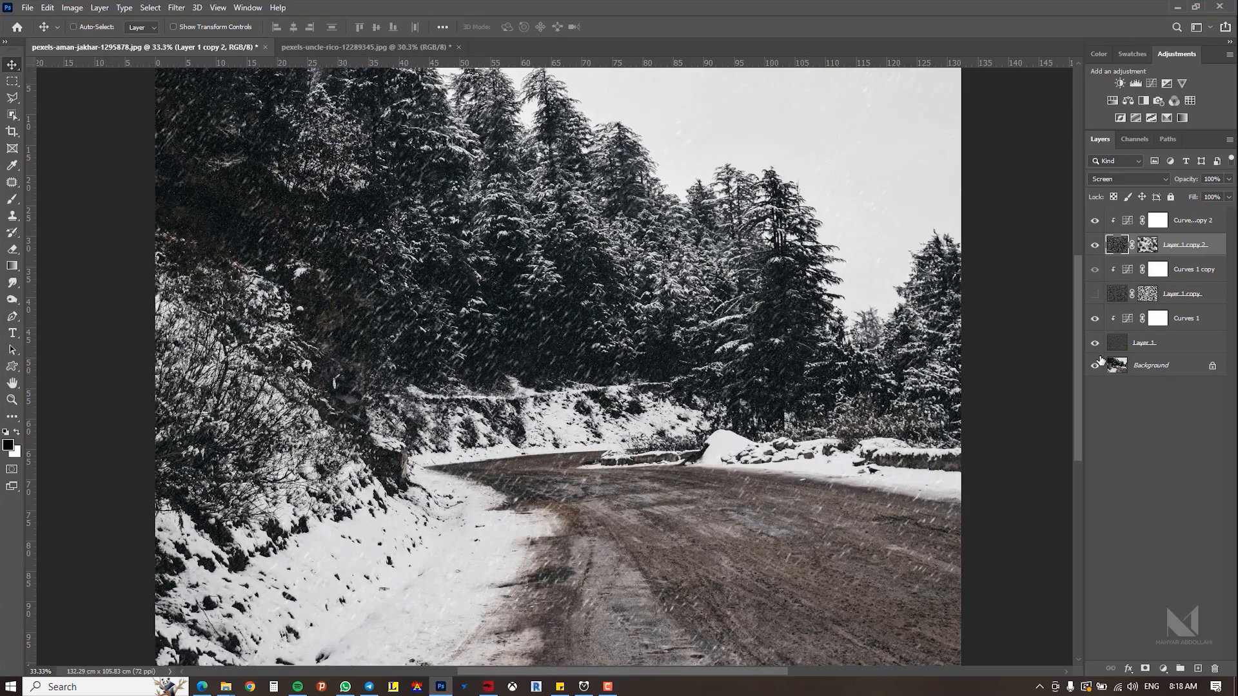
click(1094, 345)
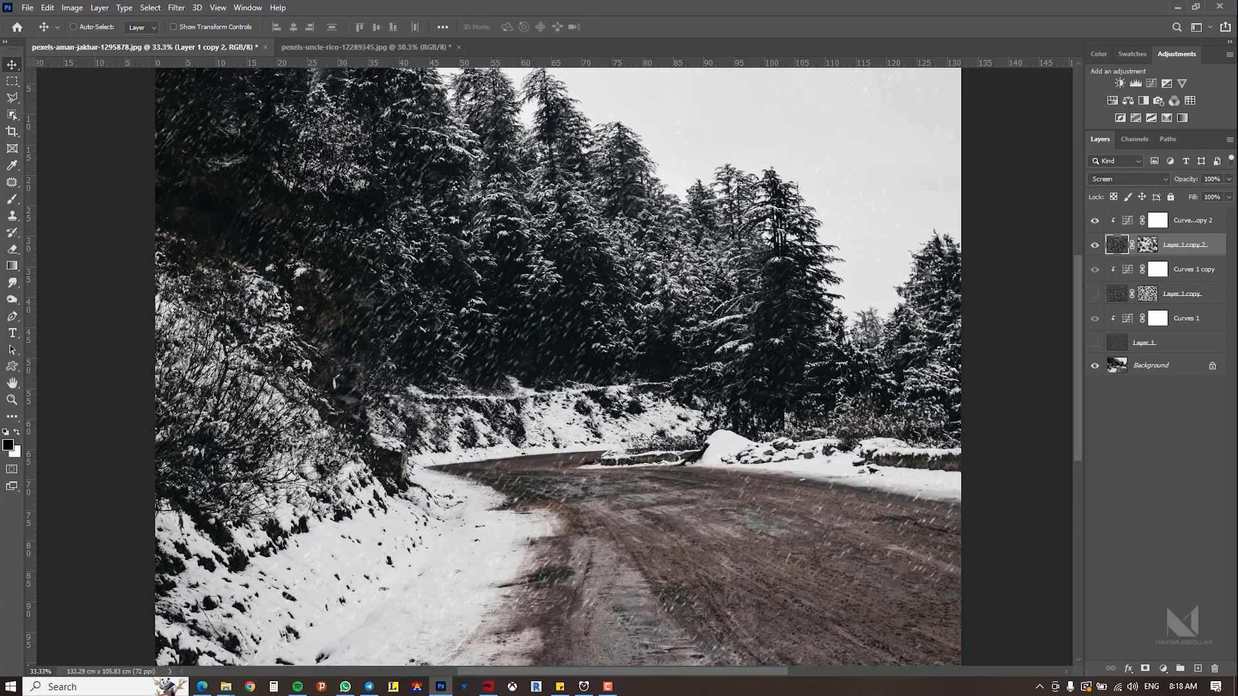
Step: Apply a Gaussian Blur with a 4.8 pixel radius to the largest snow layer
click(176, 8)
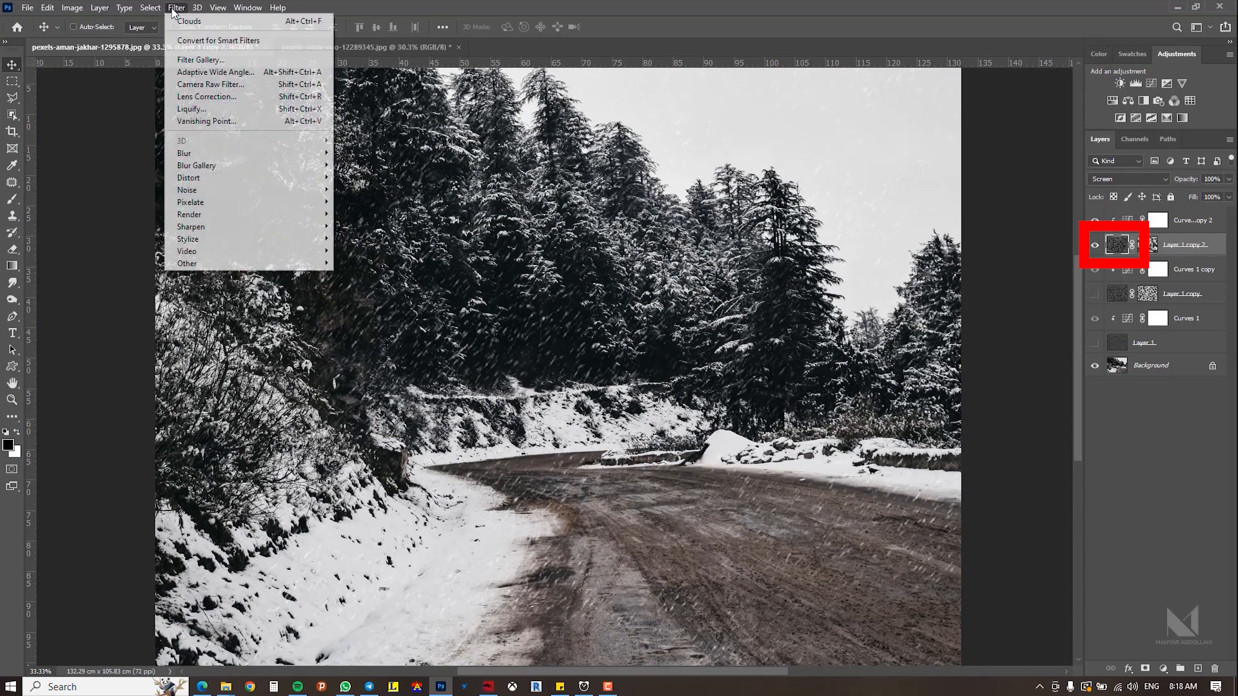
mouse_move(217, 155)
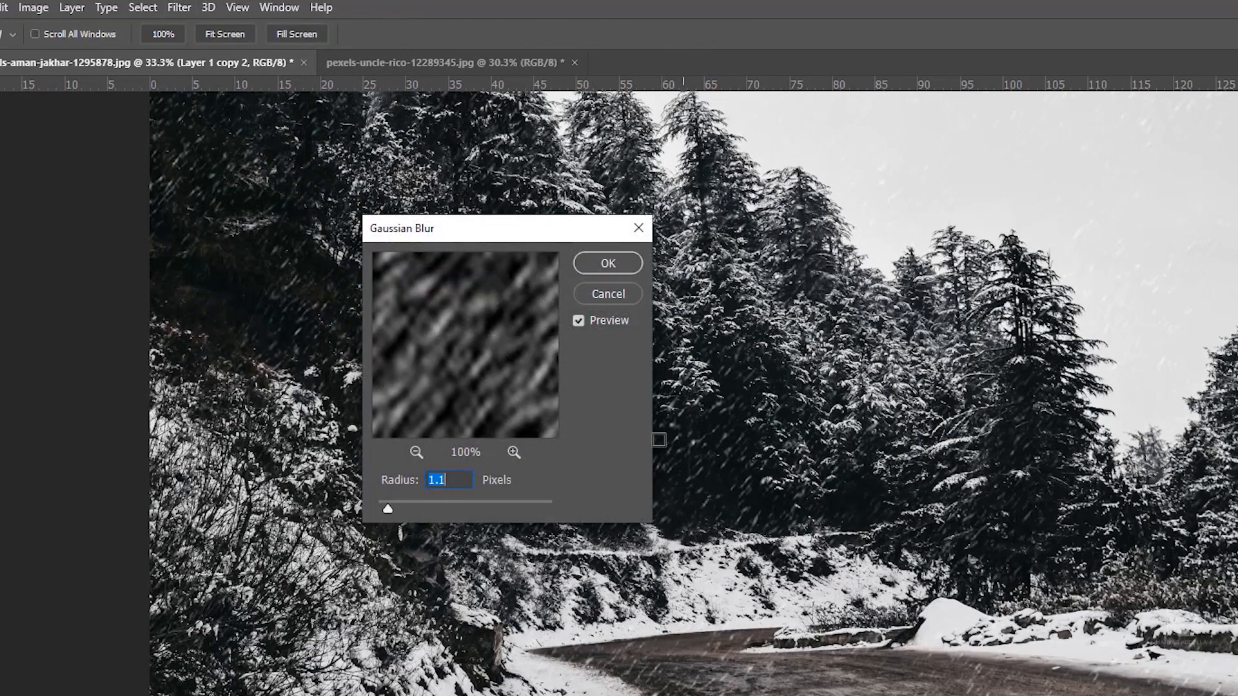
drag(489, 242, 819, 287)
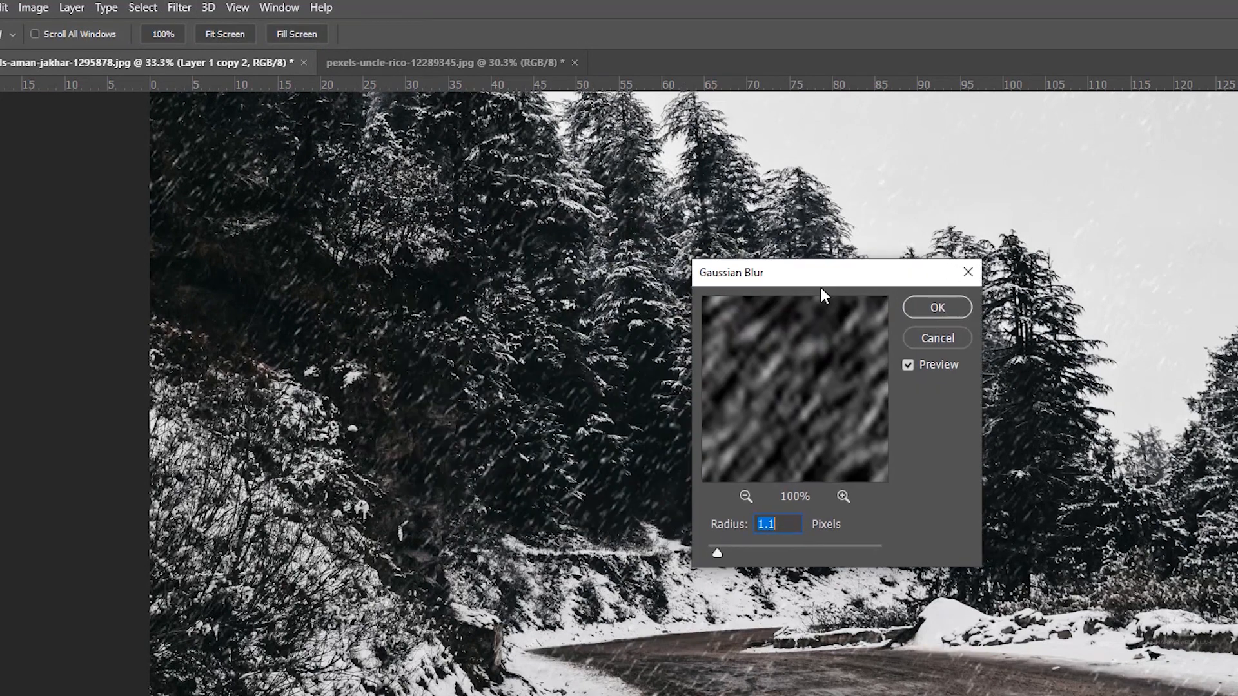
click(737, 550)
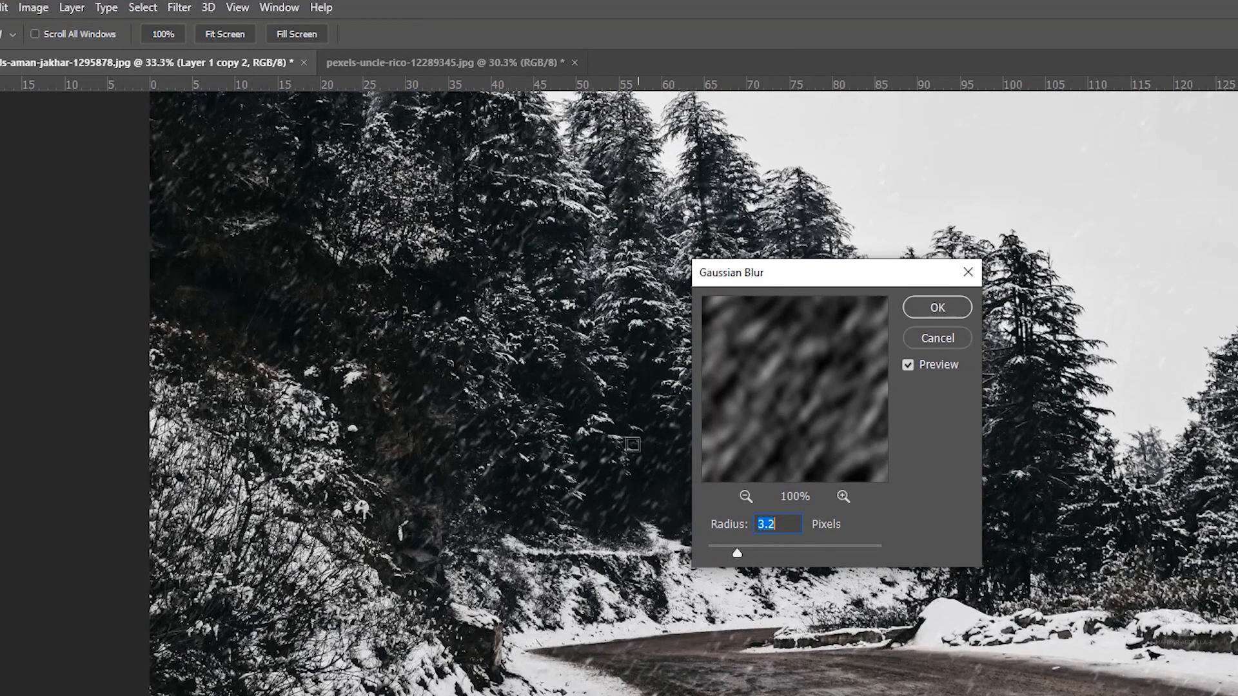
click(761, 553)
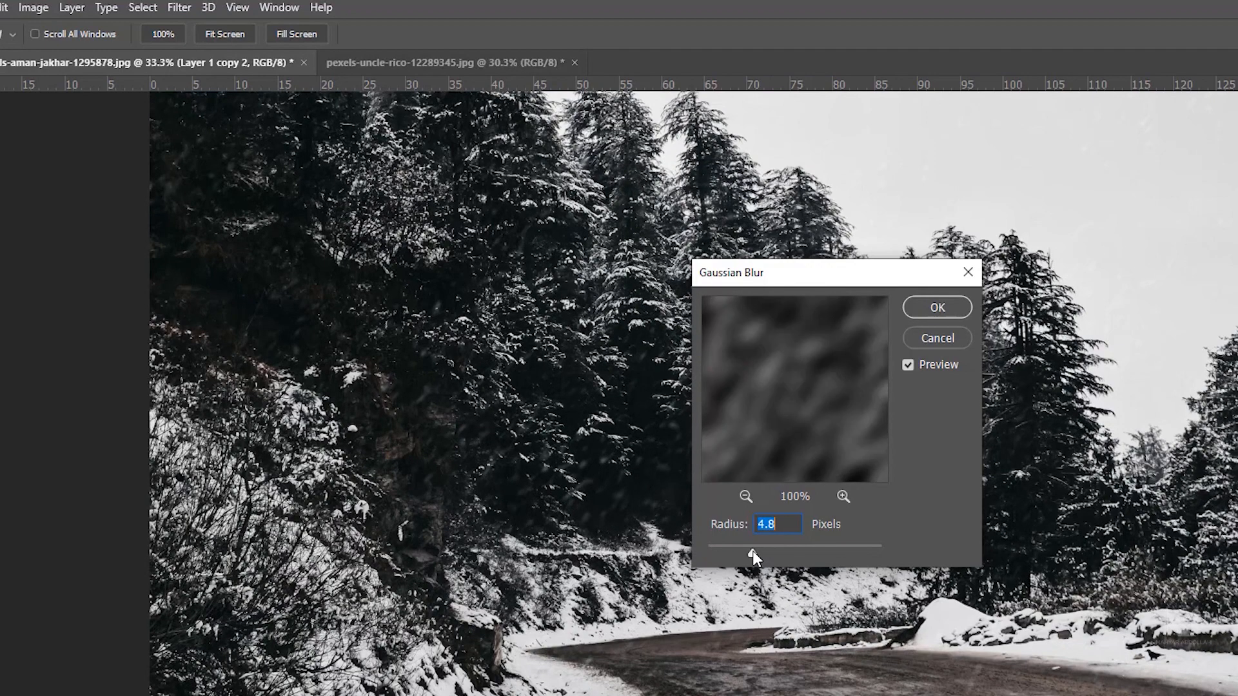
click(752, 551)
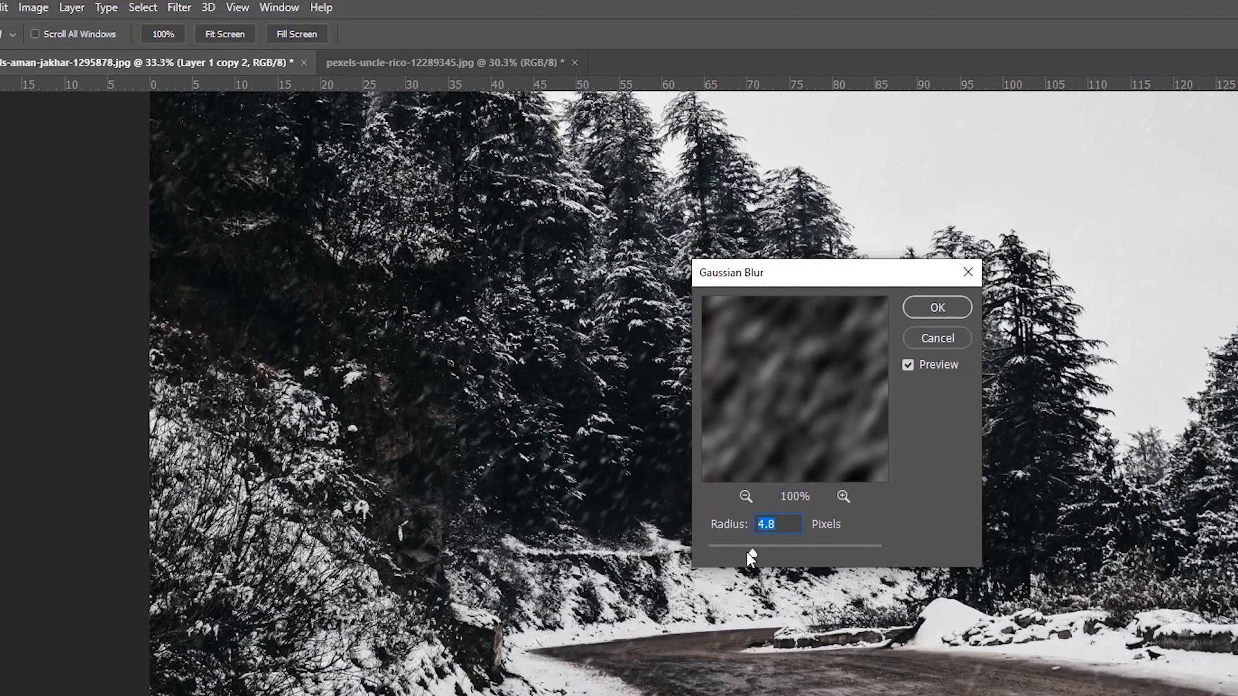
click(923, 307)
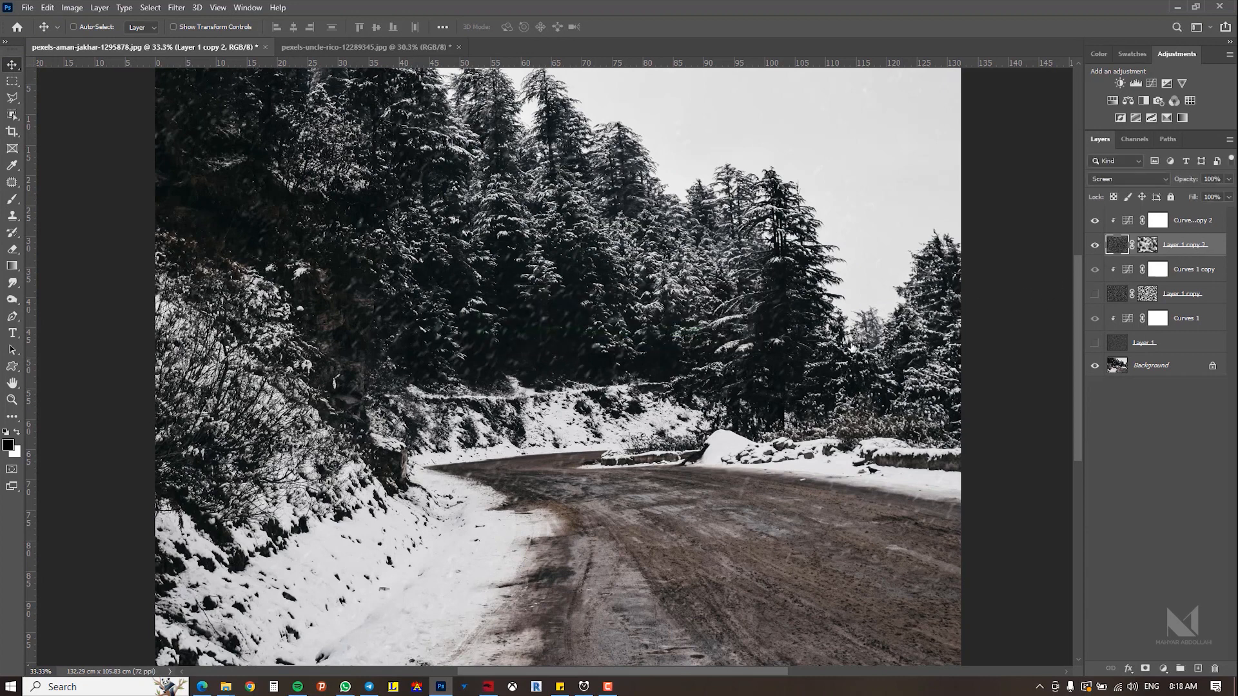
Step: Show the other two noise layers again to view all snow layers together
click(1092, 296)
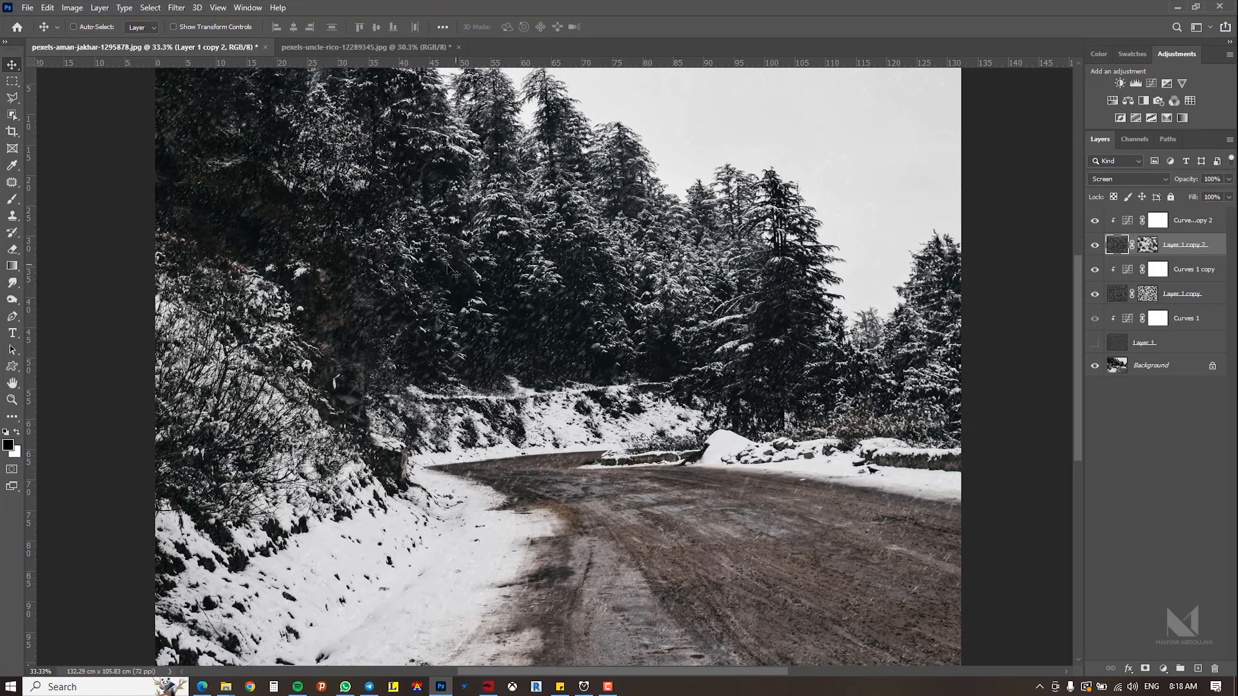
click(1095, 345)
key(ctrl+minus)
drag(638, 360, 671, 360)
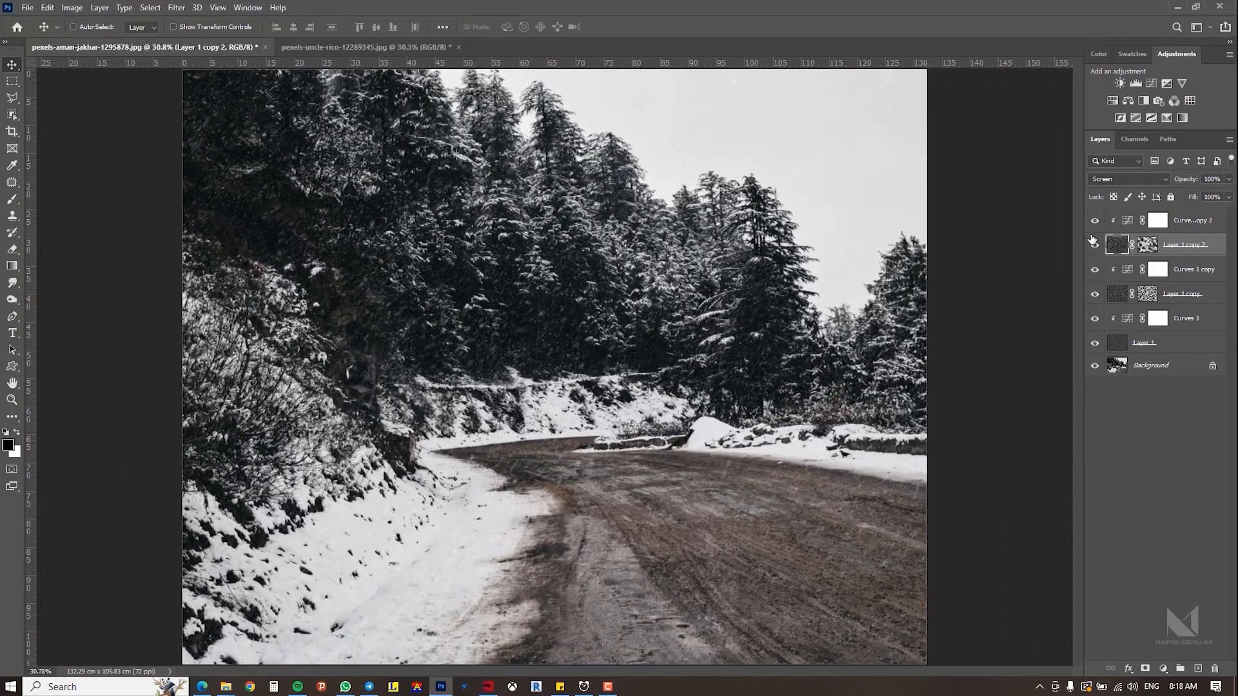
Step: Select all snow and Curves layers down to the original noise layer and drag them into the ski slope photo document
mouse_move(1098, 223)
mouse_down()
mouse_move(1095, 270)
mouse_move(1095, 219)
mouse_up()
click(1180, 224)
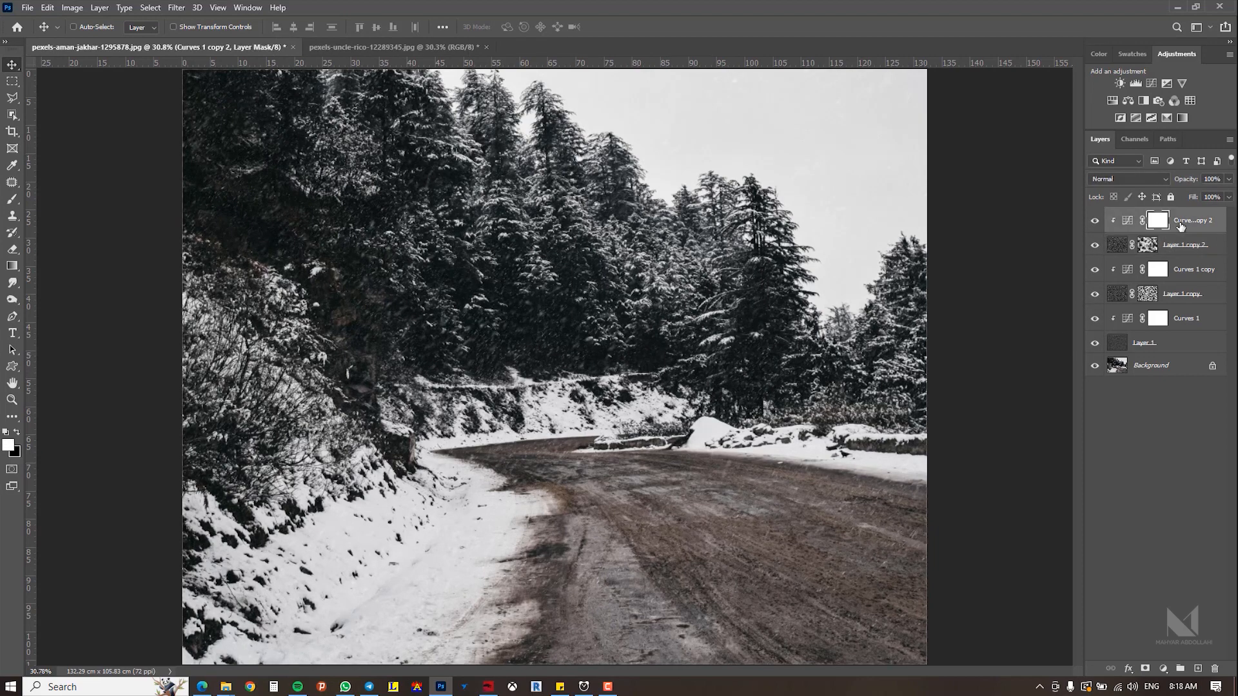
shift+click(1172, 349)
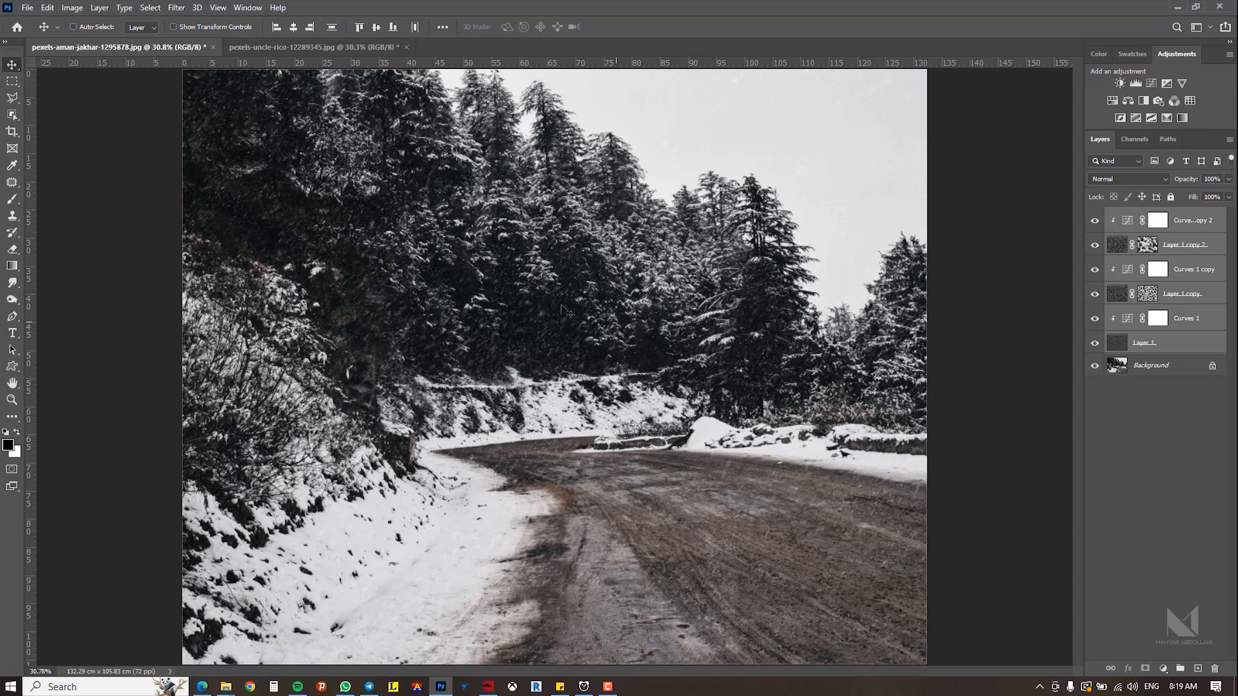
drag(562, 310, 585, 386)
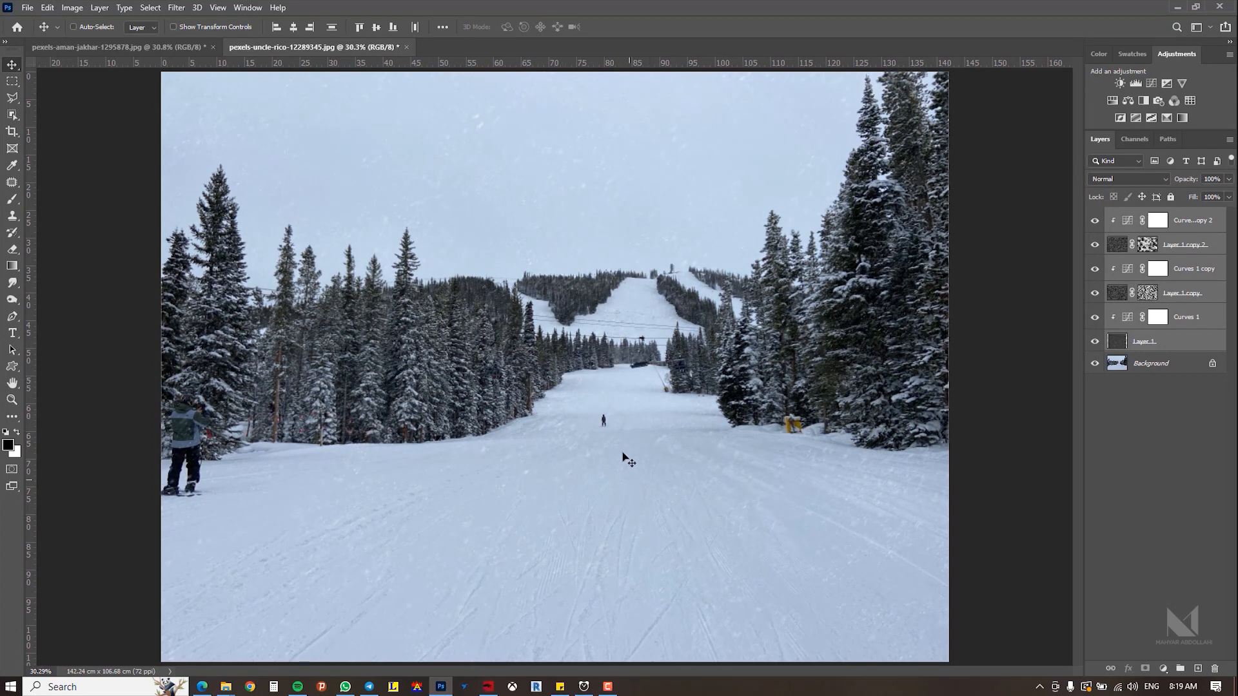